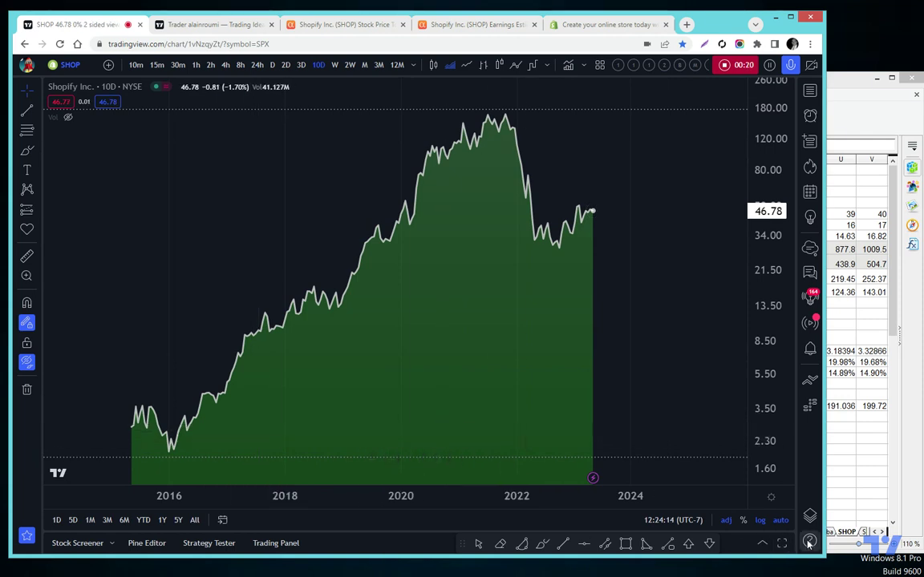
- Turn off the logarithmic scale on the Shopify 10-day chart and examine its price history on a linear scale
left_click(761, 521)
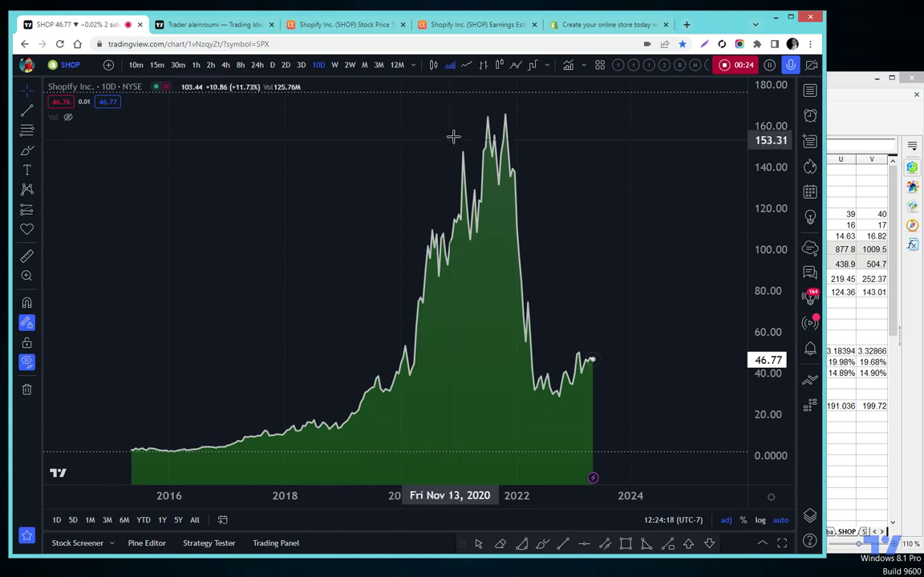
scroll(546, 385, "up", 1)
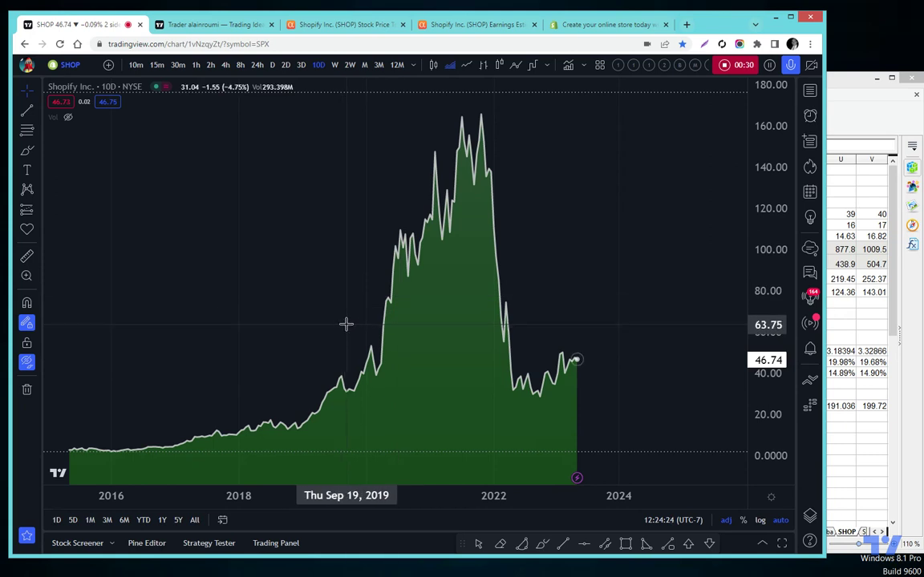
scroll(607, 390, "down", 1)
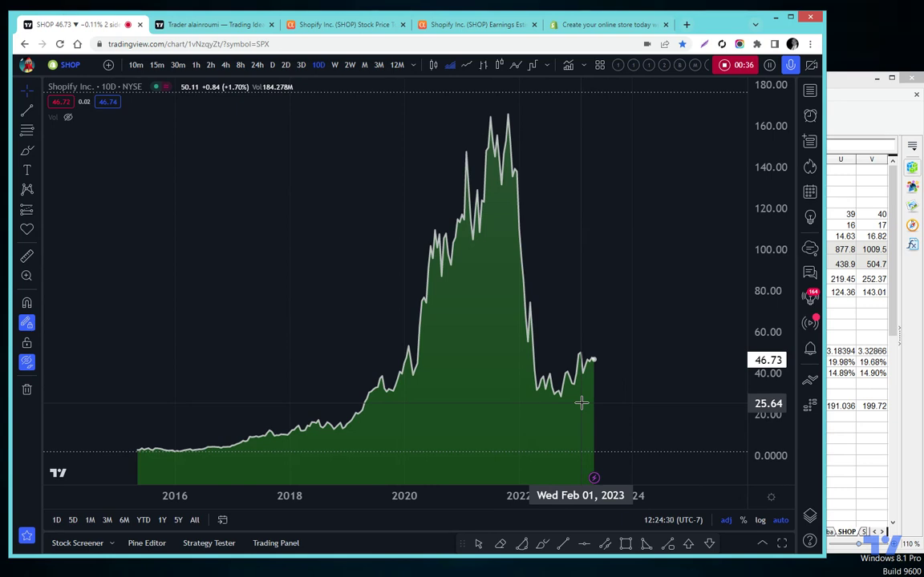
- View the trader's TradingView profile page and return to the SHOP chart
left_click(206, 27)
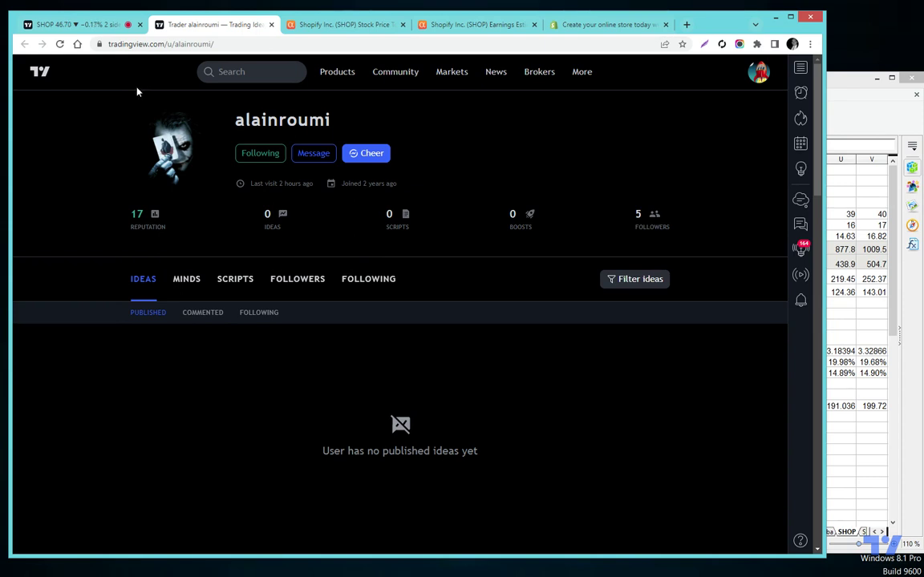
left_click(36, 24)
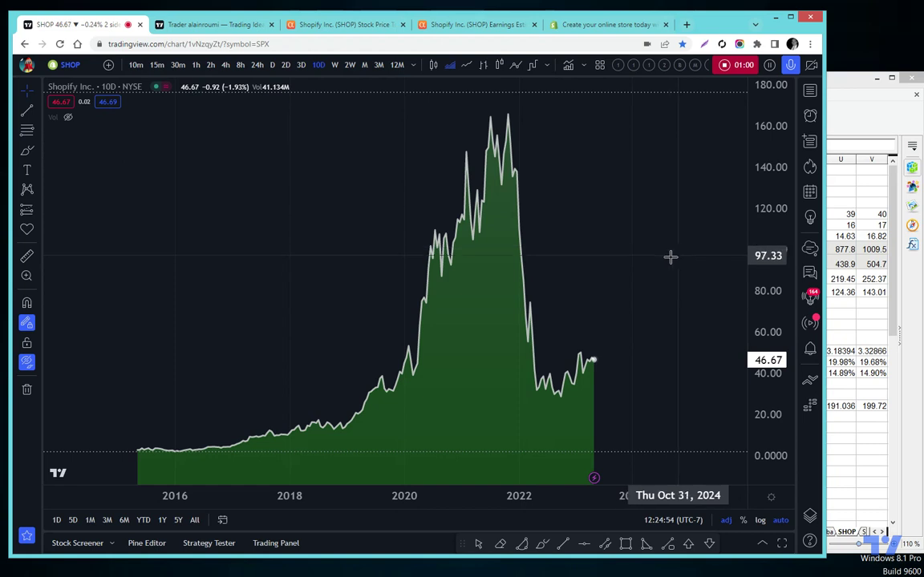
- Review the Seeking Alpha SHOP summary page down to the Earnings Estimates, Valuation and Growth sections
left_click(329, 24)
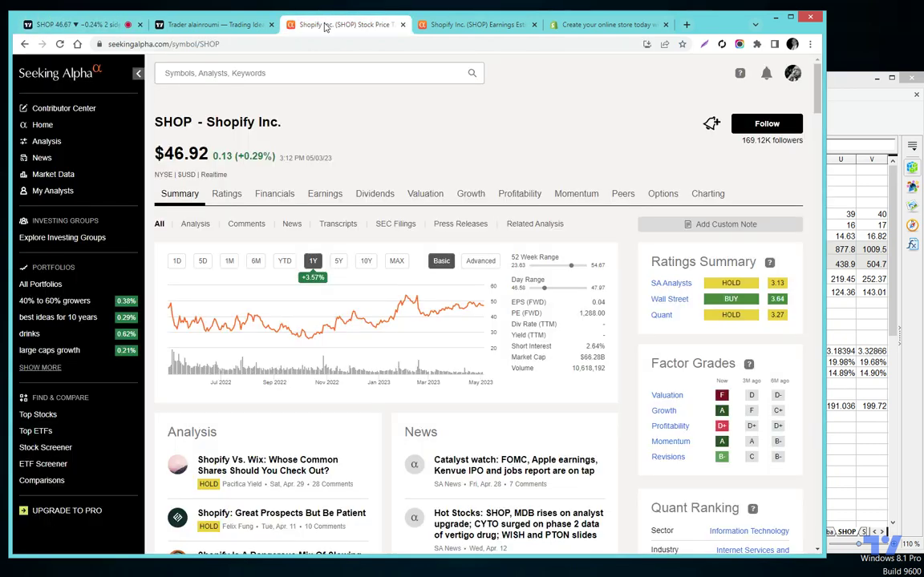
left_click(893, 119)
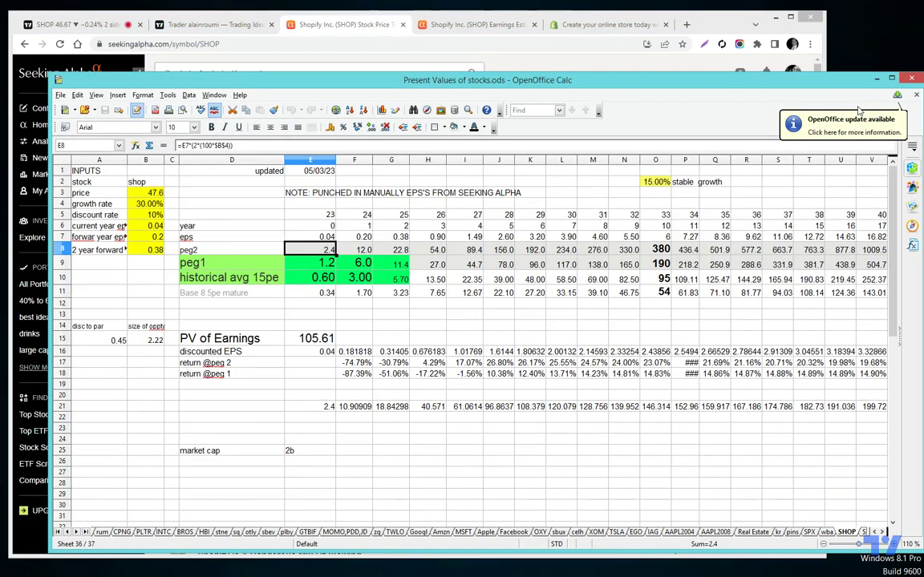
left_click(709, 27)
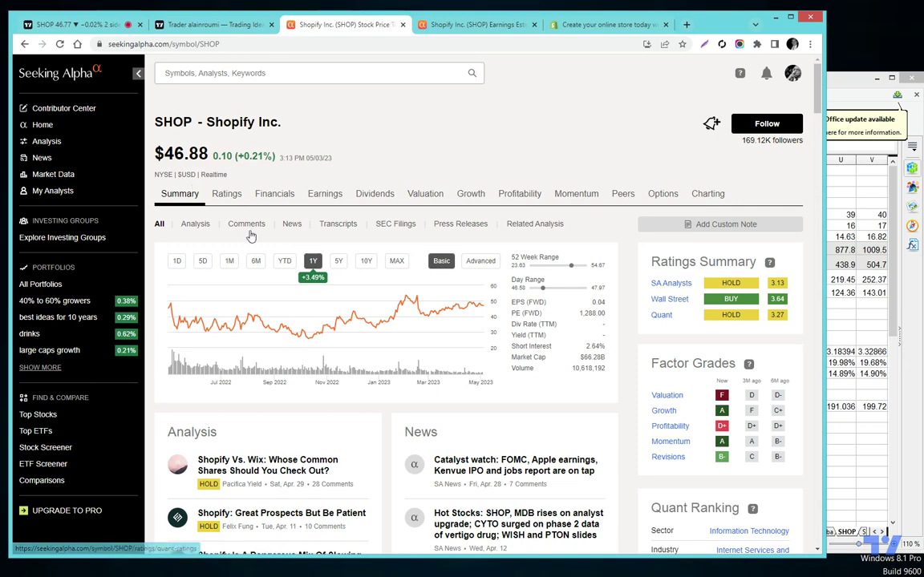
scroll(280, 260, "down", 3)
scroll(281, 261, "down", 10)
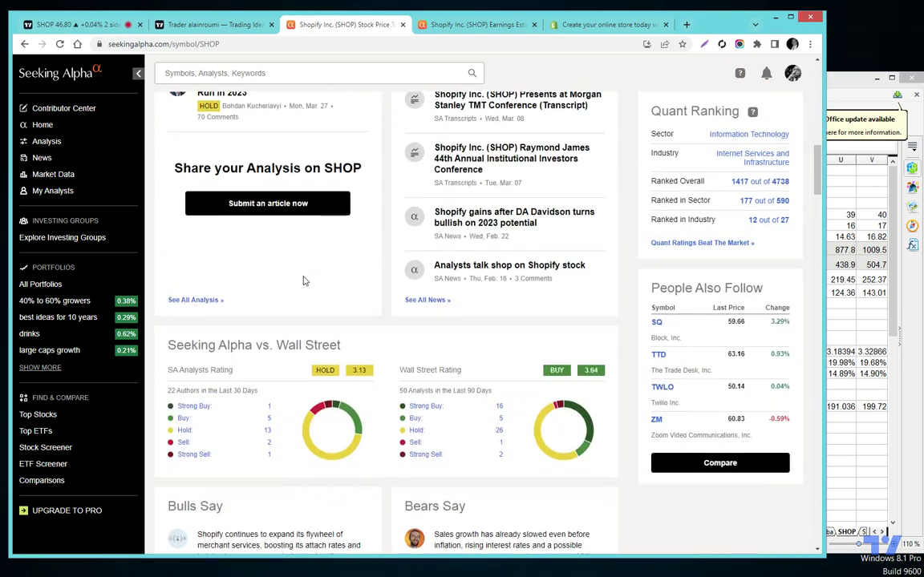
scroll(304, 280, "down", 9)
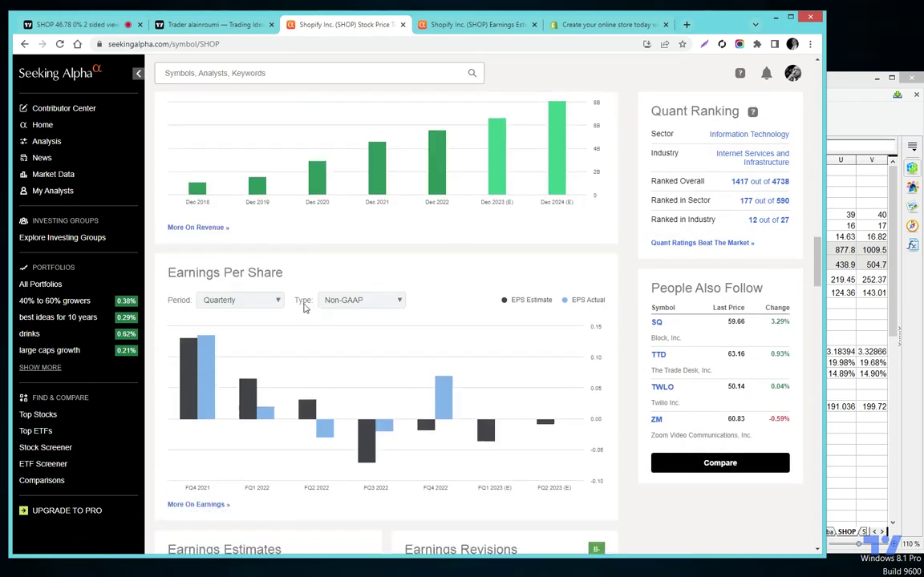
scroll(305, 313, "down", 2)
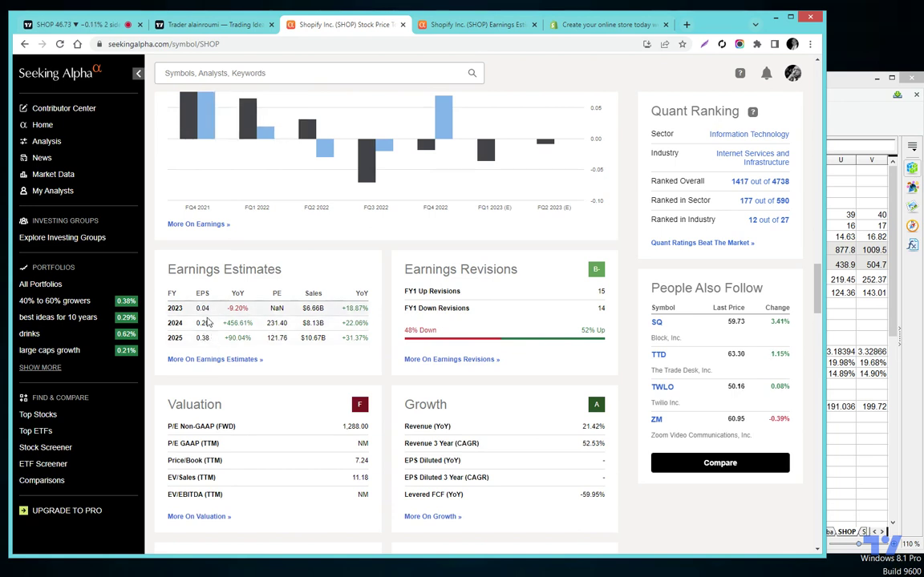
- Examine the EPS Estimate column of the Consensus EPS Estimates table on the Shopify earnings estimates page
left_click(478, 27)
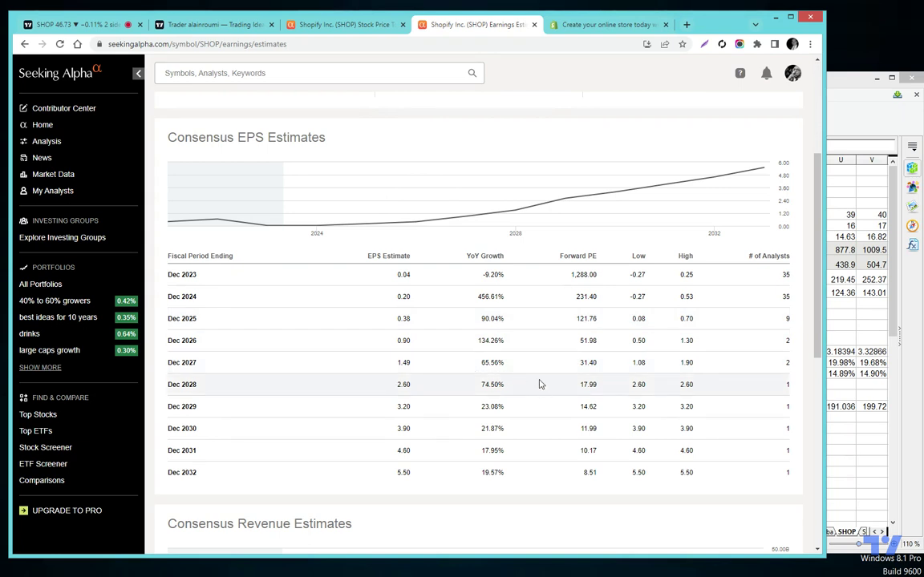
scroll(340, 253, "down", 1)
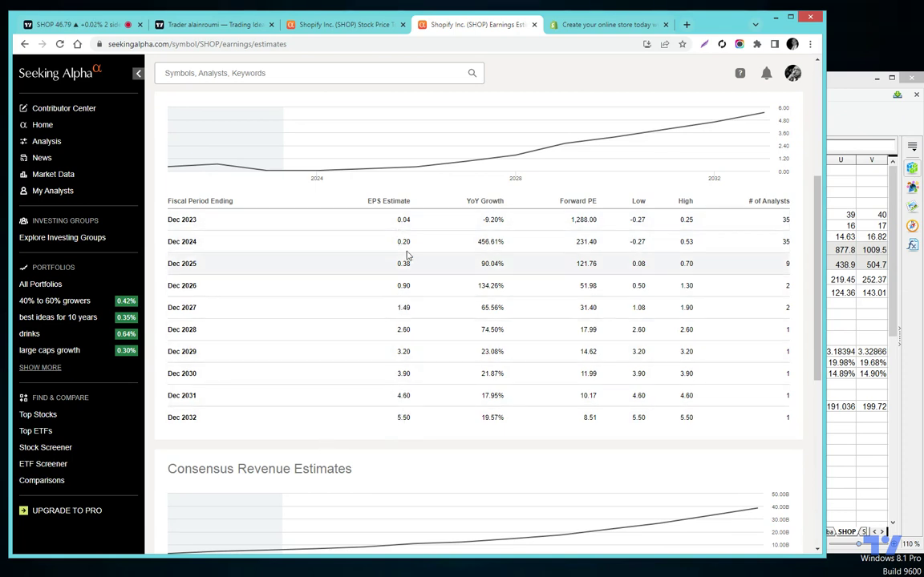
left_click_drag(368, 202, 393, 199)
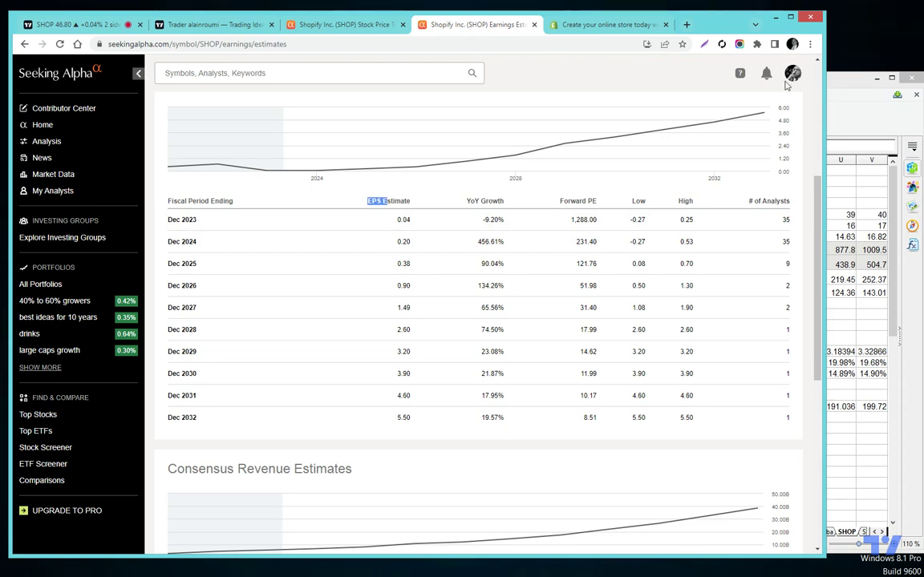
- Look through Shopify's free-trial page, from the headline offer to the platform features and customer brand logos
left_click(605, 25)
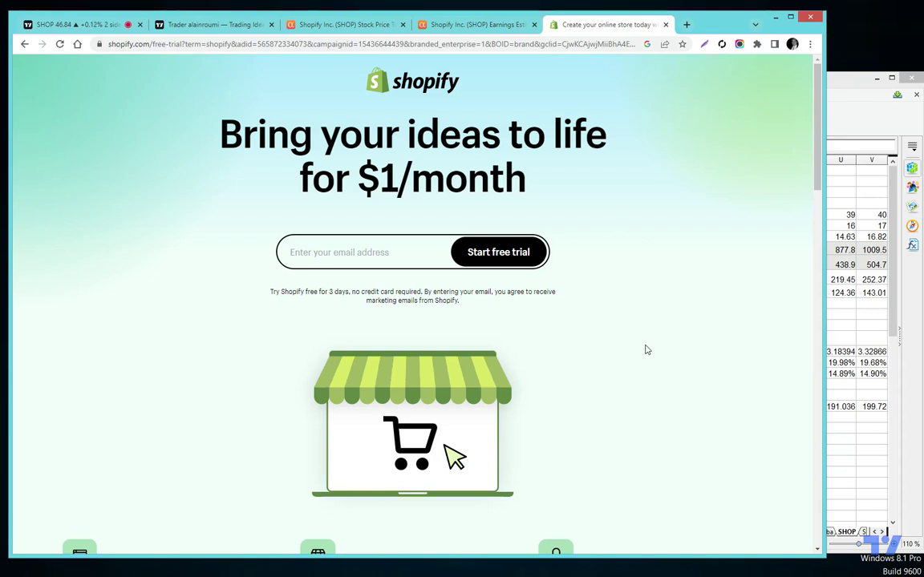
scroll(646, 350, "down", 3)
scroll(648, 349, "down", 1)
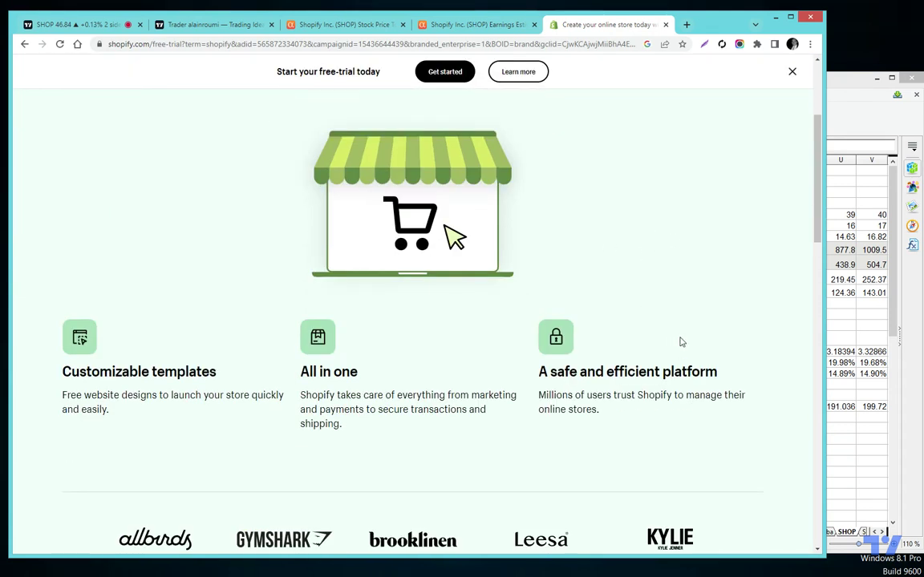
scroll(690, 337, "down", 4)
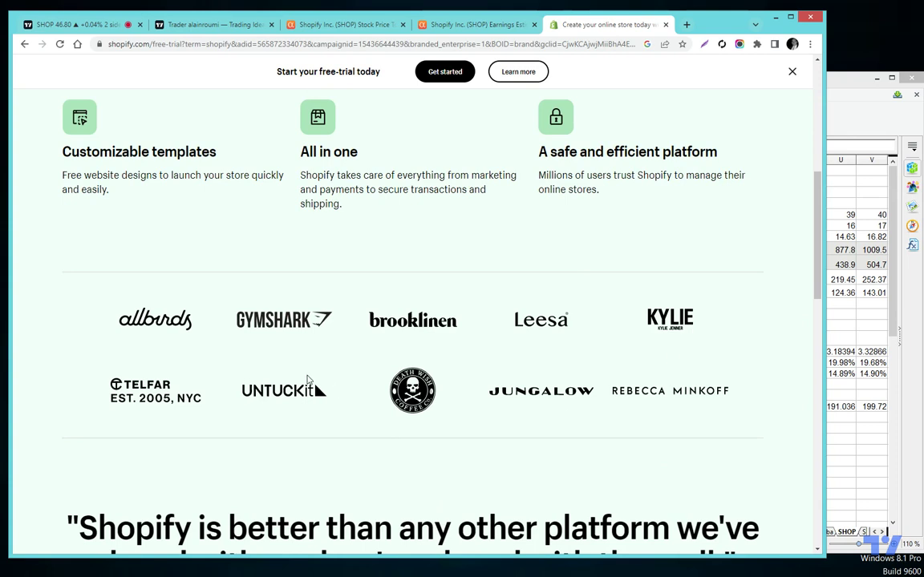
scroll(341, 352, "up", 8)
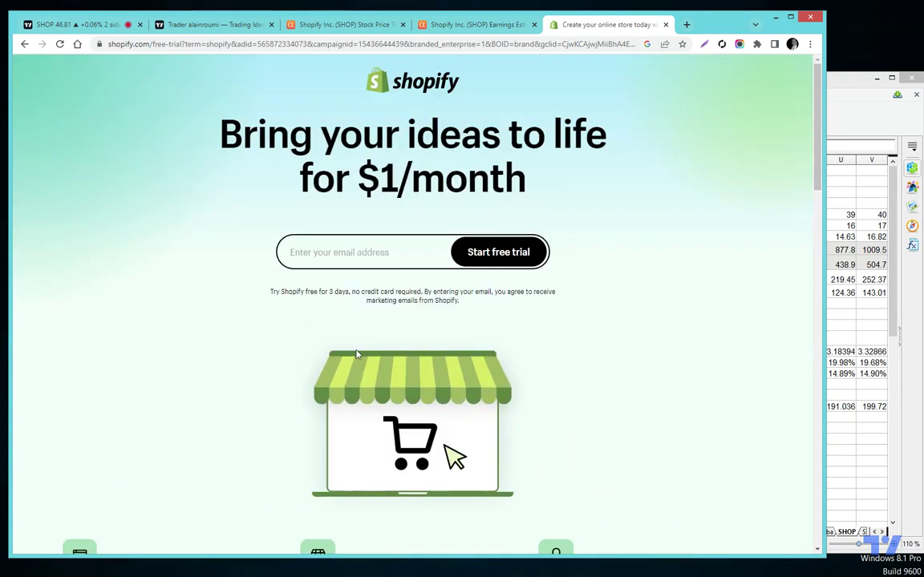
scroll(361, 348, "down", 10)
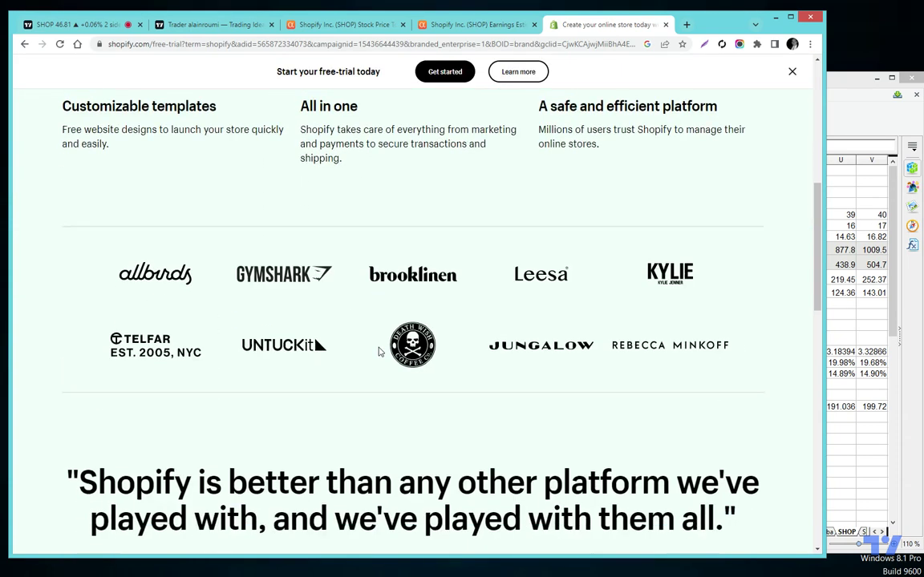
scroll(388, 341, "down", 3)
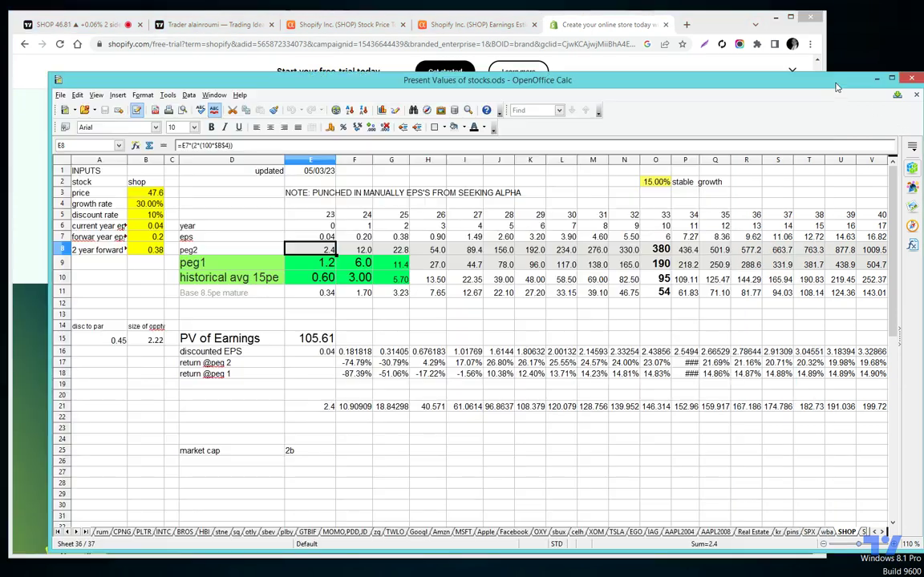
- Maximize the Present Values of stocks spreadsheet in OpenOffice Calc and inspect the price, growth rate, discount rate and two-year forward EPS inputs
left_click(860, 85)
double_click(794, 78)
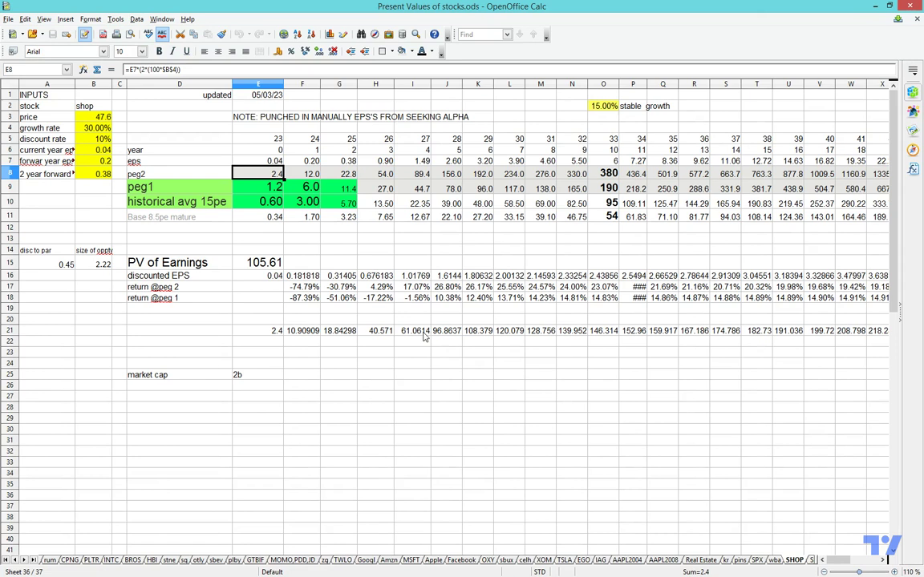
left_click(98, 119)
left_click(89, 127)
left_click(89, 139)
left_click(89, 173)
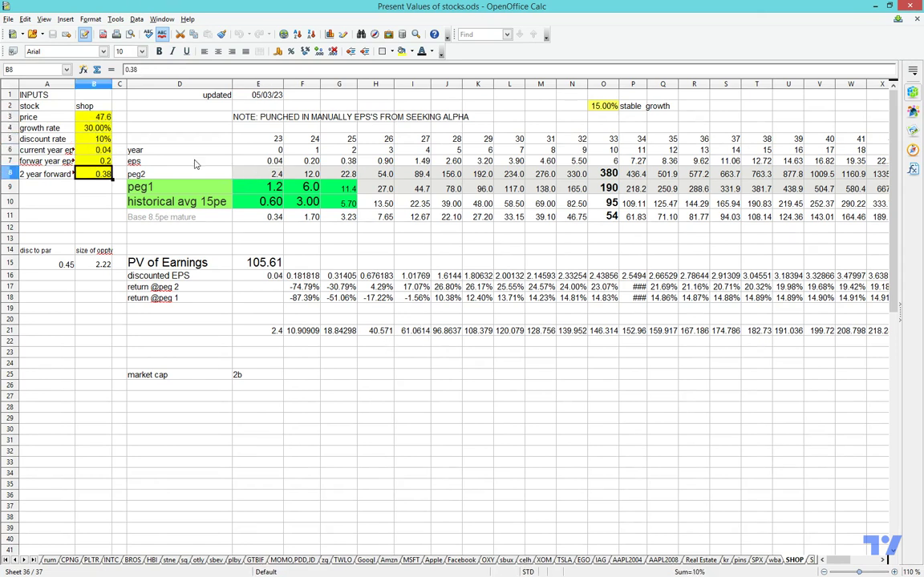
- Inspect the stable growth rate in O2, then the stock, price, current-year EPS and forward EPS inputs in column B
left_click(603, 106)
left_click(93, 118)
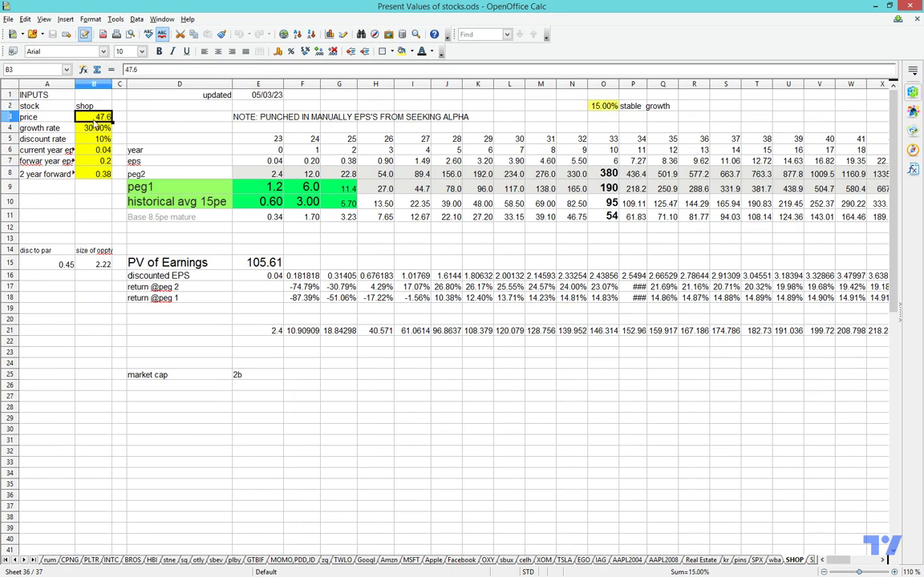
left_click(98, 106)
left_click(95, 117)
left_click(97, 152)
left_click(93, 161)
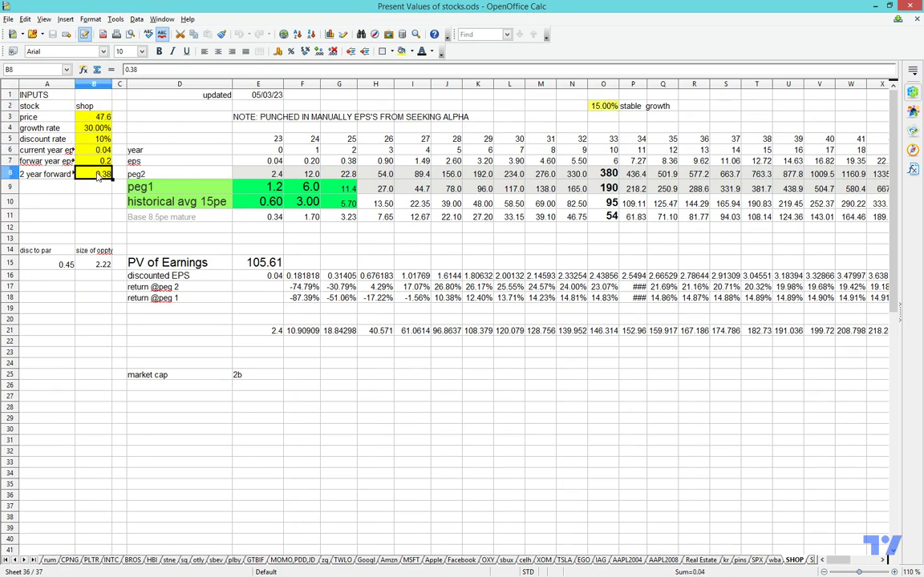
- Go through the yearly EPS values in row 7 from E7 to Q7 and check the stable growth rate in O2
left_click(252, 160)
left_click(303, 160)
left_click(339, 161)
left_click(375, 162)
left_click(411, 161)
left_click(447, 161)
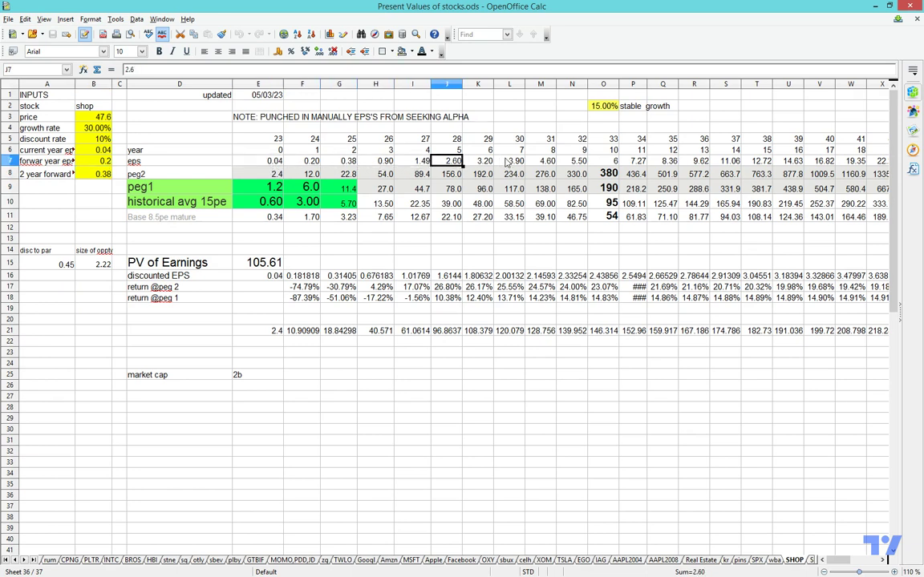
left_click(574, 163)
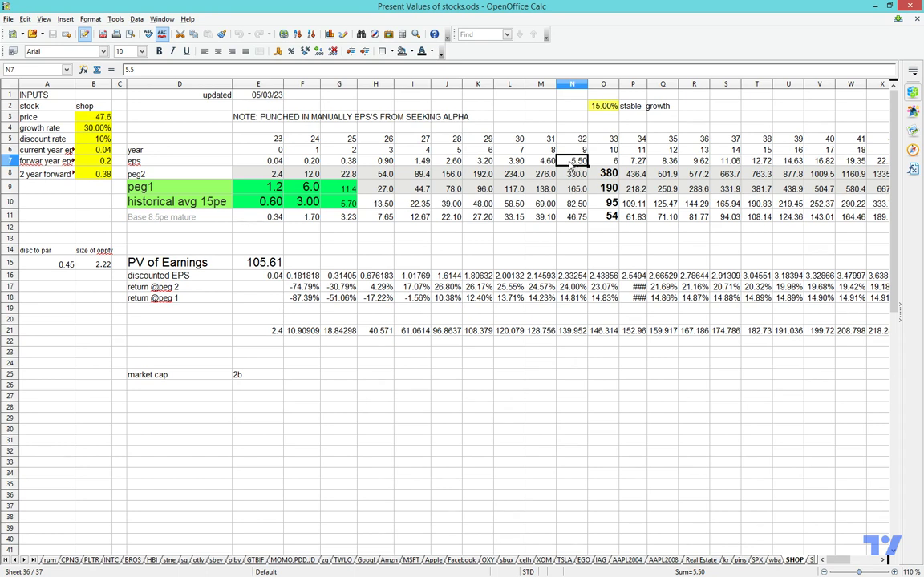
key("Right")
key("Right")
key("Right")
key("Right")
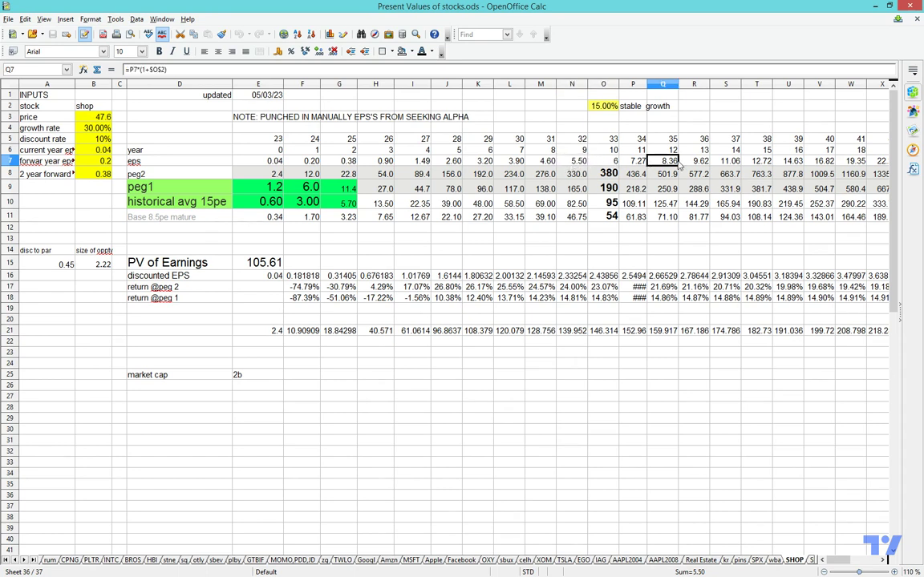
left_click(602, 109)
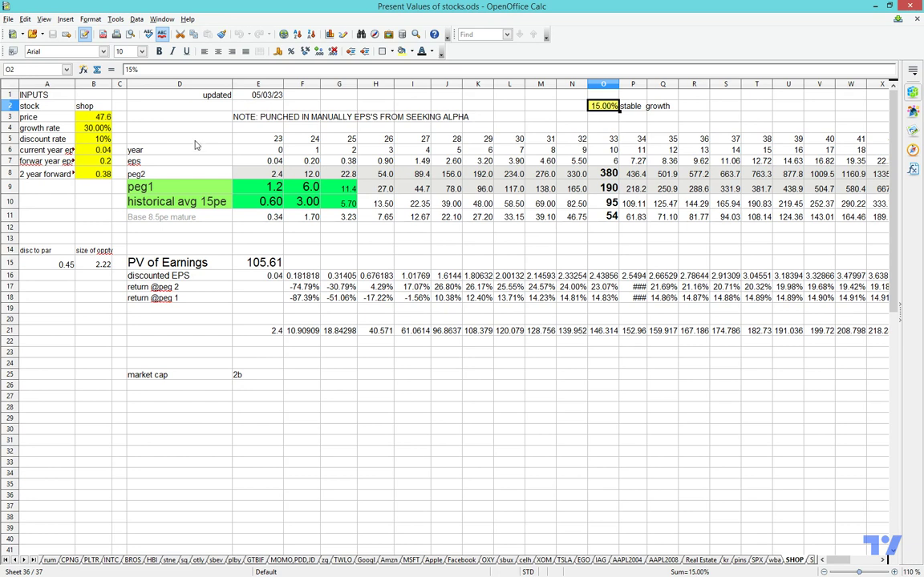
- Check the growth rate in B4, the peg2 and peg1 rows, and the historical average 15 PE valuation for year 24
left_click(90, 127)
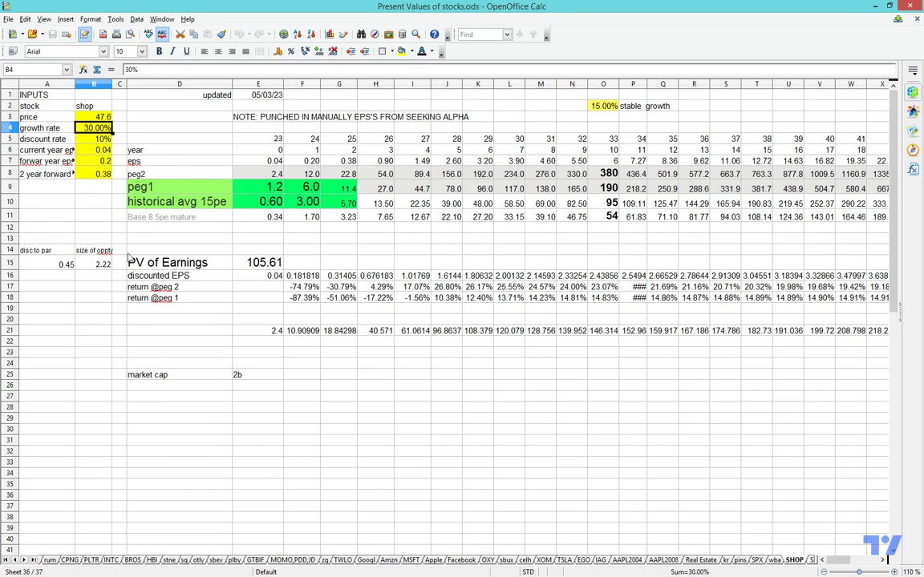
left_click(151, 174)
left_click(153, 186)
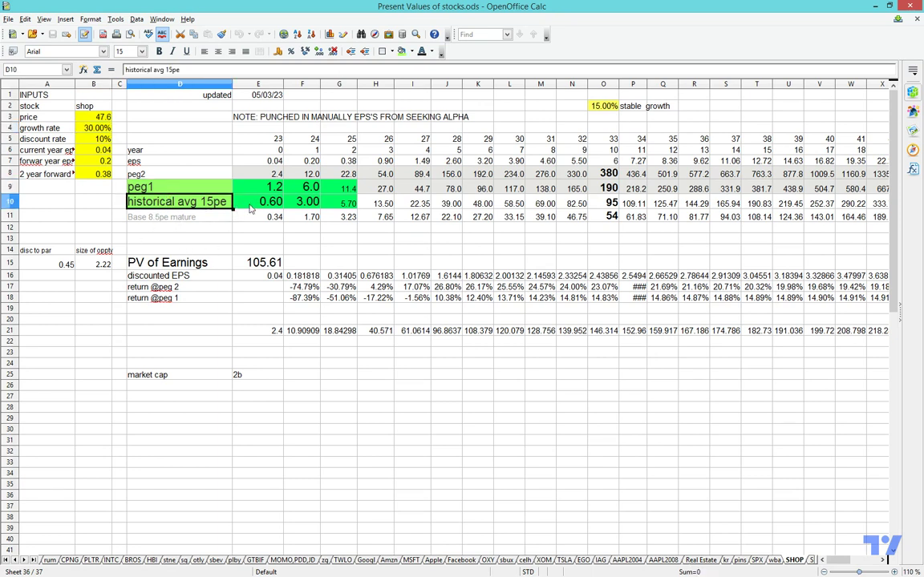
left_click(266, 193)
left_click(266, 190)
left_click(303, 202)
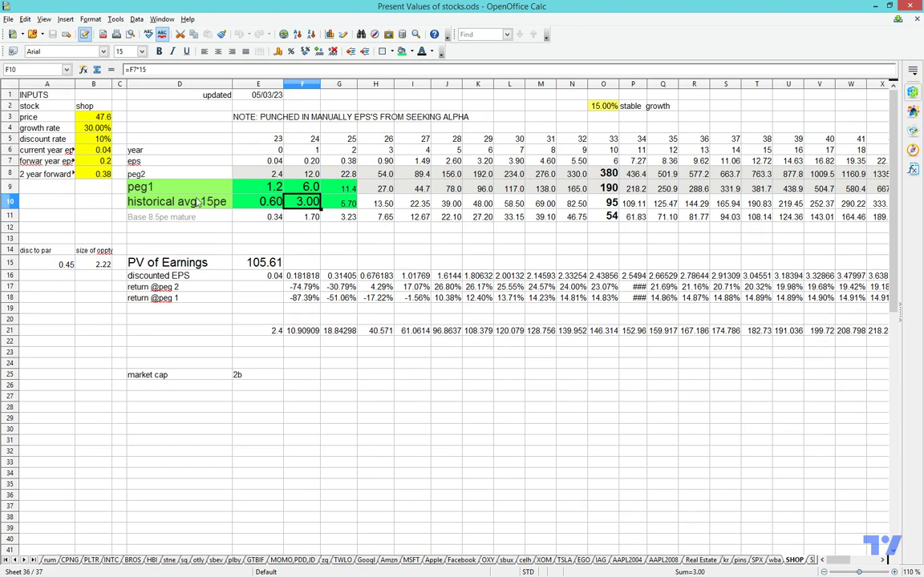
- Compare the peg1 and peg2 valuation rows and their year 23 formulas with the historical average 15 PE row
left_click(168, 190)
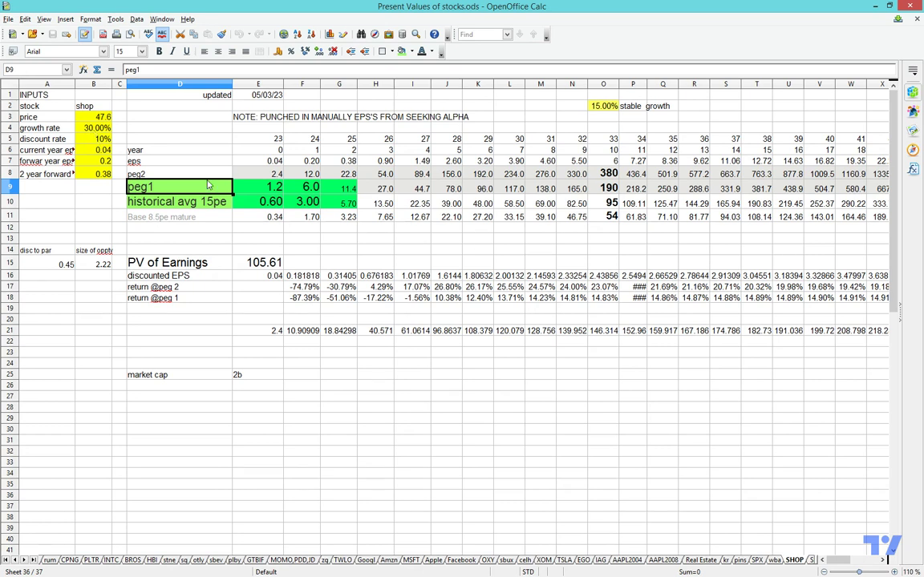
key("Right")
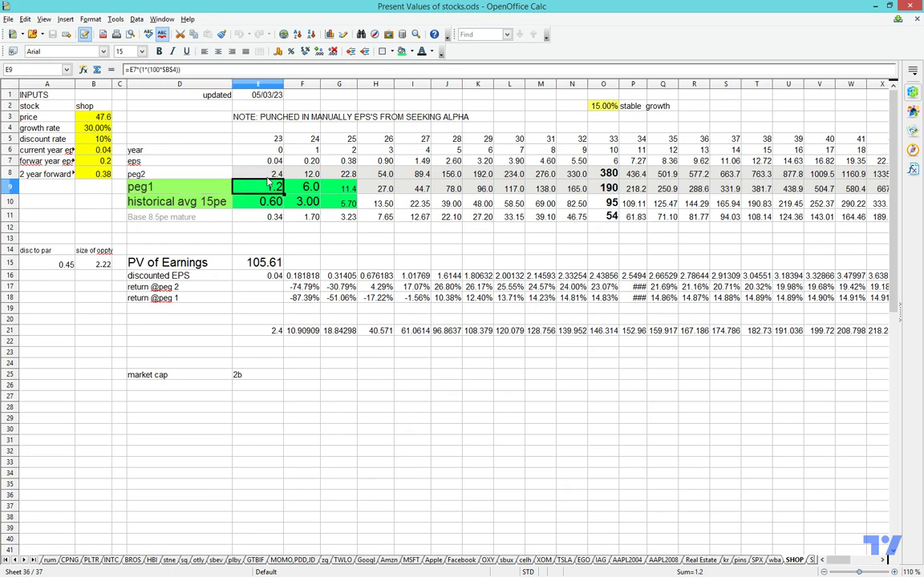
key("Up")
left_click(161, 176)
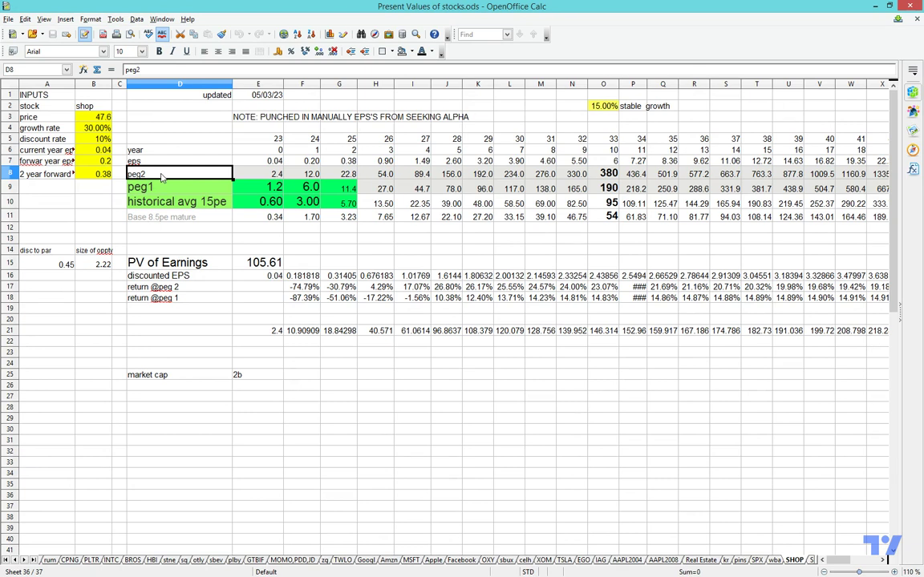
left_click(189, 200)
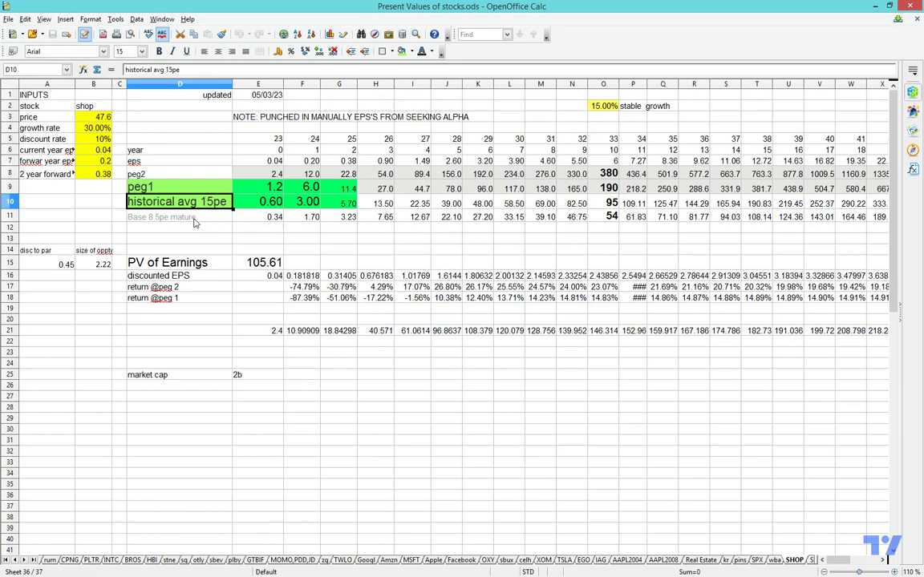
- Check the Base 8.5pe mature row and its year 23 formula, then the peg1 valuations for years 24 and 25
key("Down")
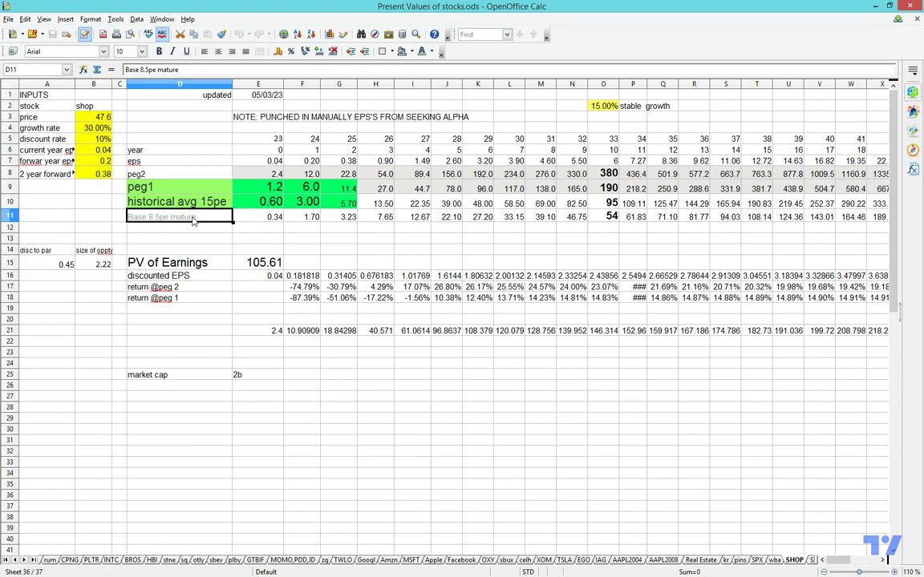
left_click(269, 222)
left_click(175, 217)
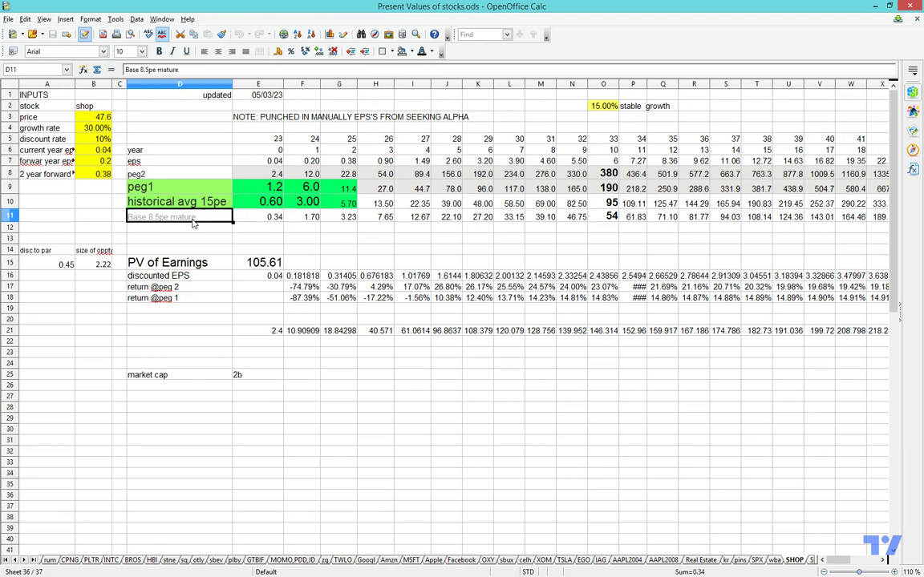
left_click(252, 222)
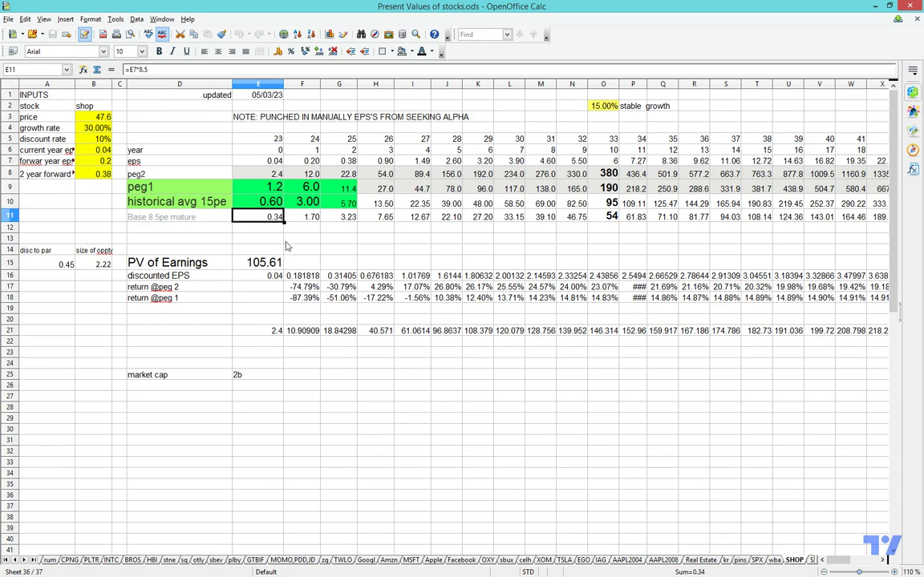
left_click(308, 188)
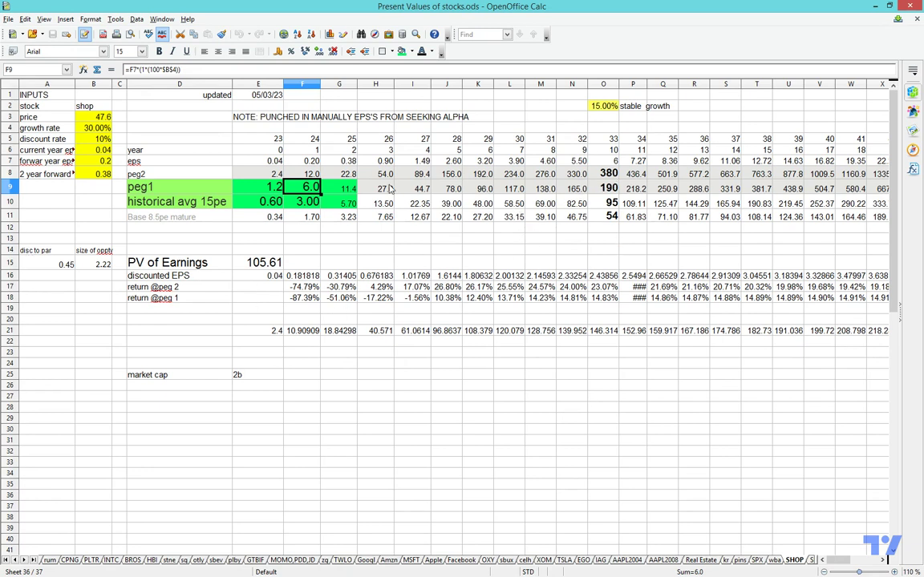
key("Right")
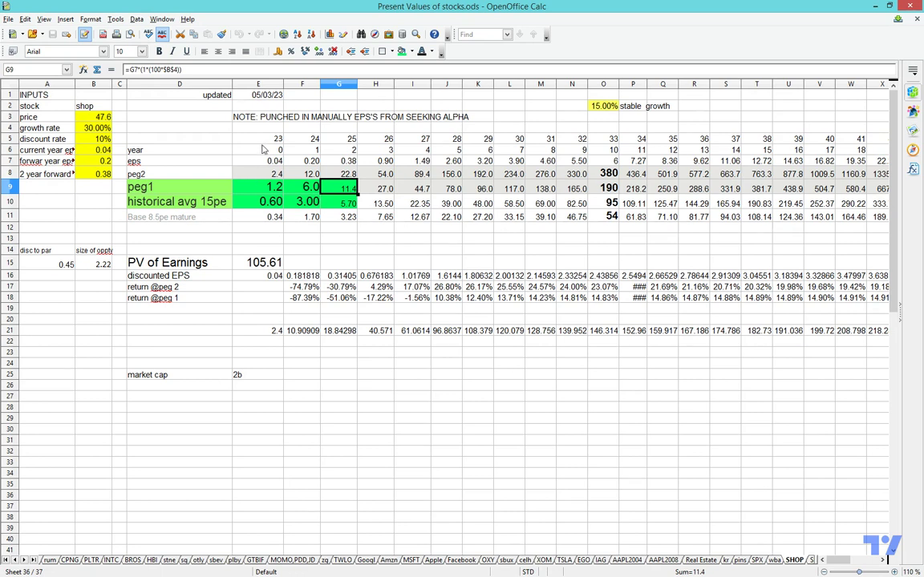
- Review the year 33 valuations in column O, from the historical average 15 PE row up to peg2
left_click(603, 139)
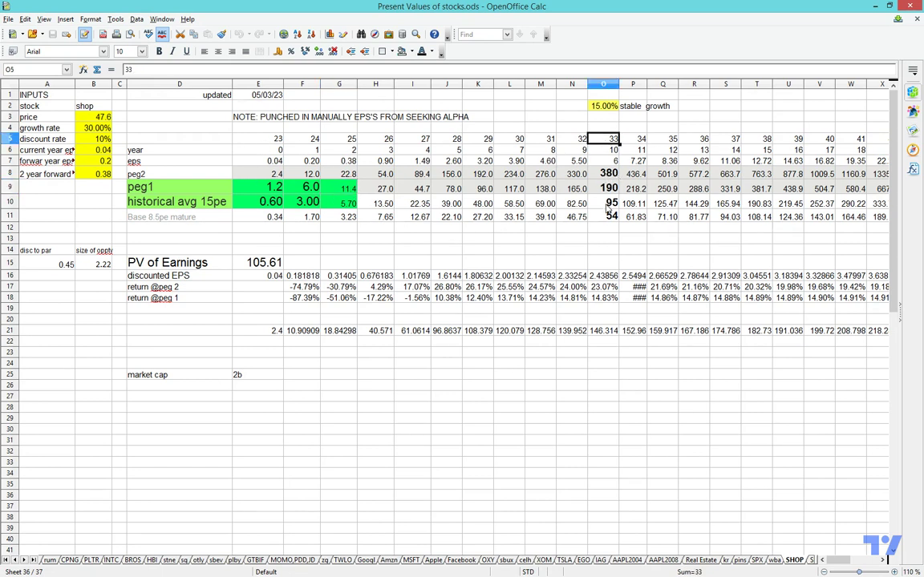
left_click(607, 206)
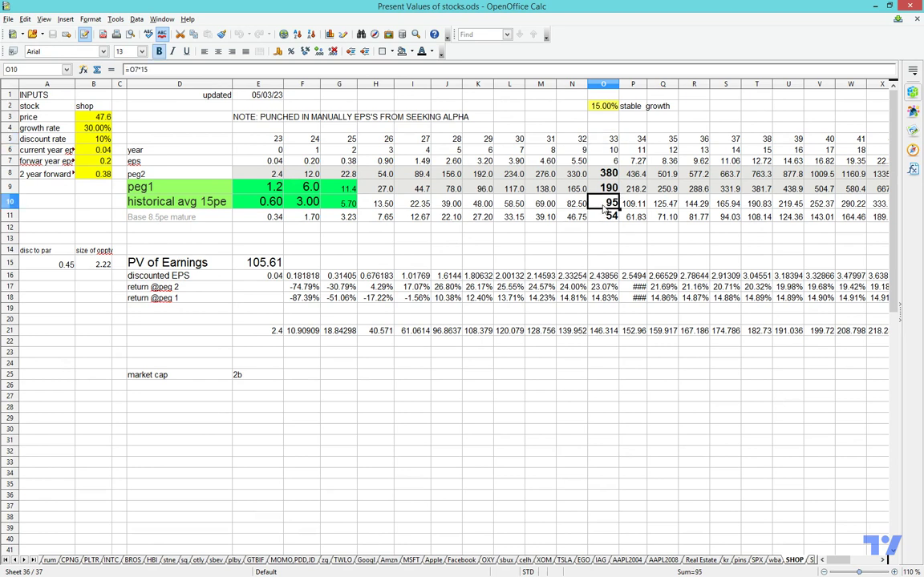
key("Up")
key("Up")
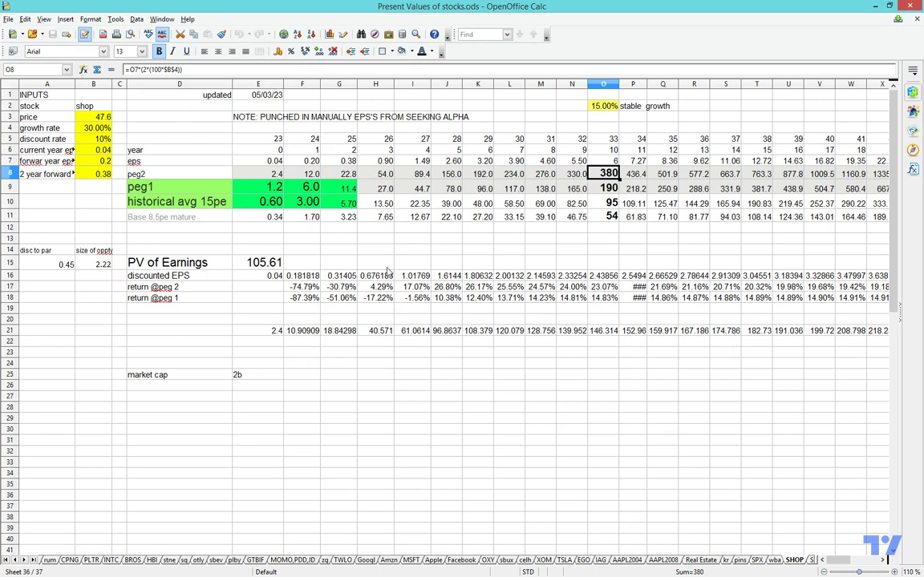
- Inspect the PV of Earnings label in D15 and its summed value in E15
left_click(253, 265)
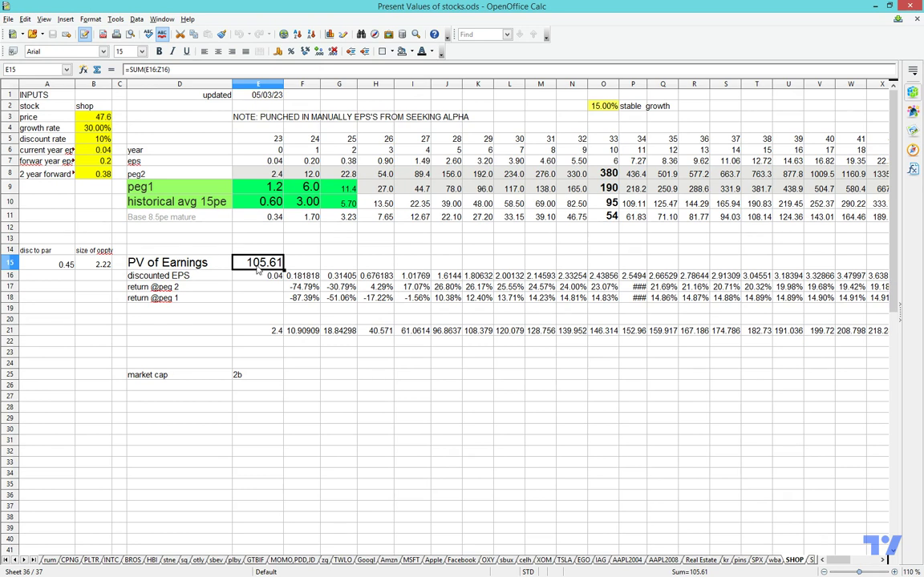
left_click(189, 263)
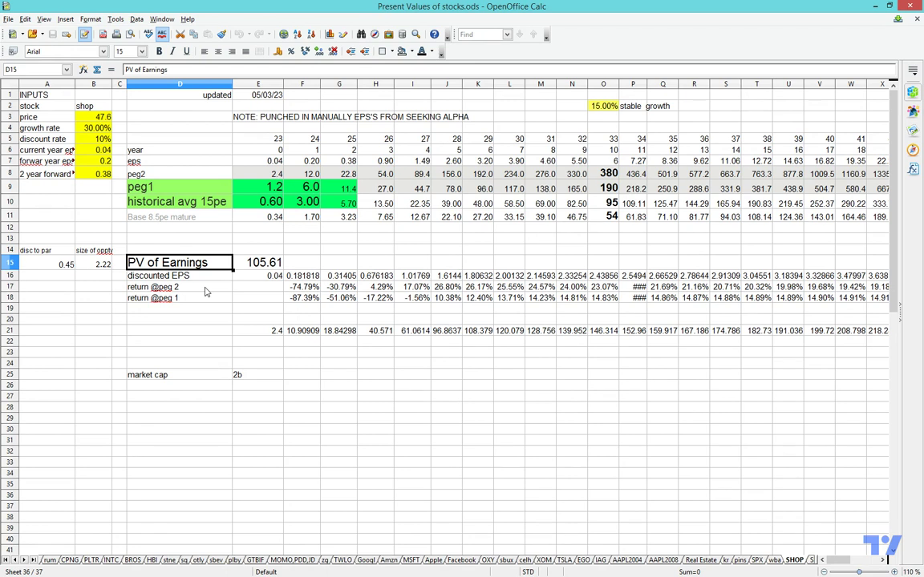
key("Right")
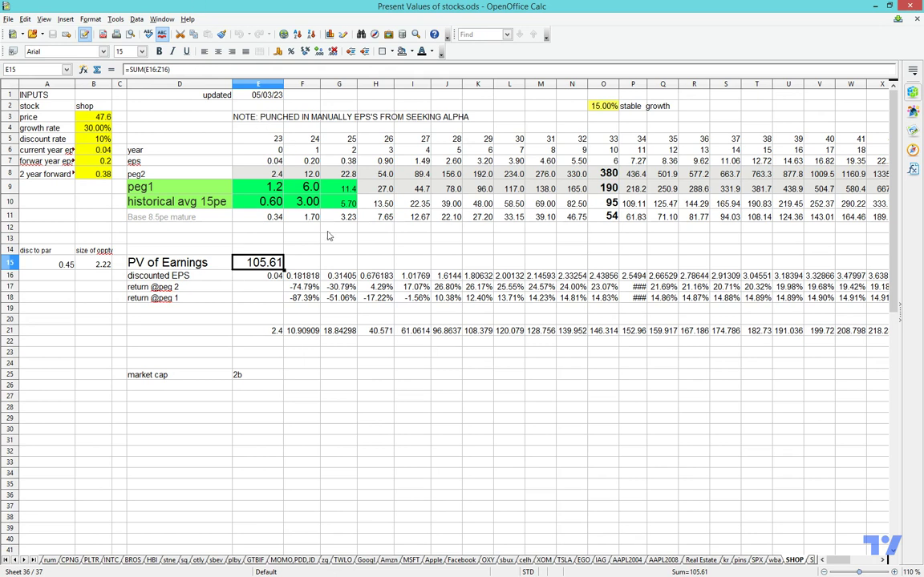
- Compare the peg1 and historical average 15 PE valuations for years 23 and 24
left_click(245, 187)
left_click(243, 202)
left_click(245, 188)
left_click(299, 192)
key("Down")
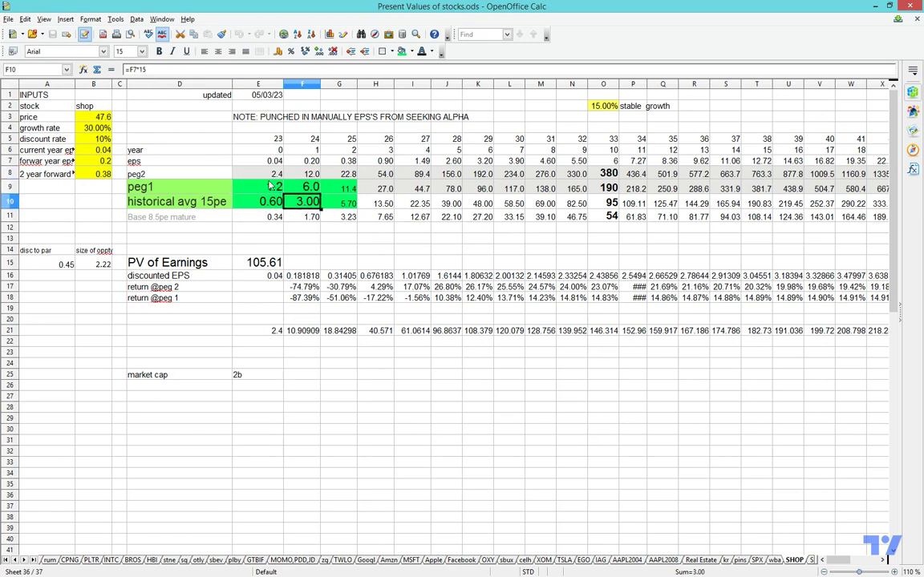
- Check the EPS in E7 and F7 against the year 24 historical average 15 PE valuation in F10
left_click(267, 162)
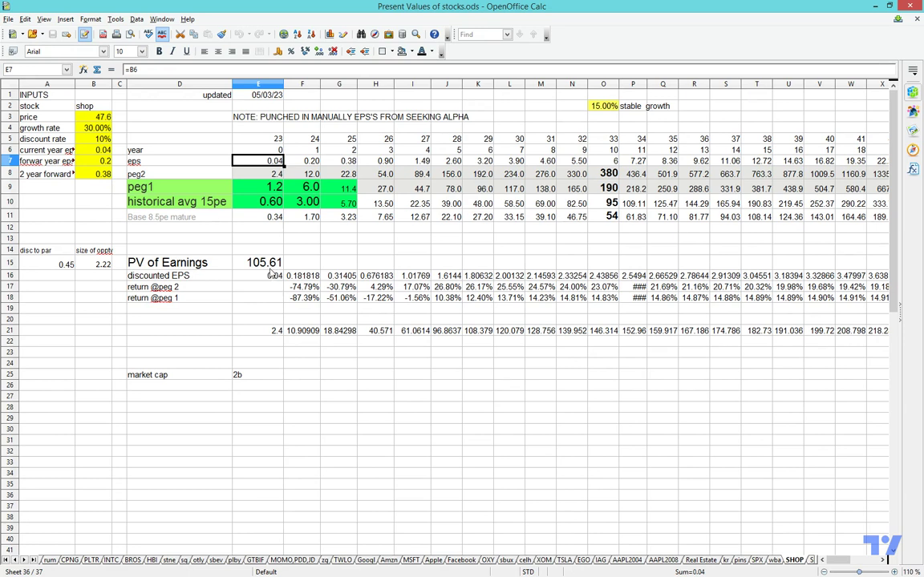
key("Right")
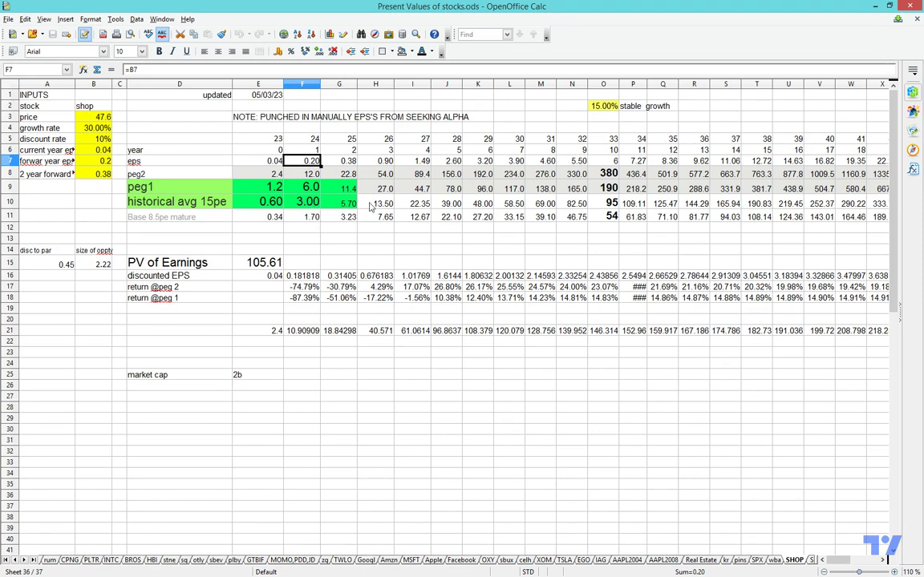
left_click(295, 200)
left_click(311, 160)
left_click(307, 206)
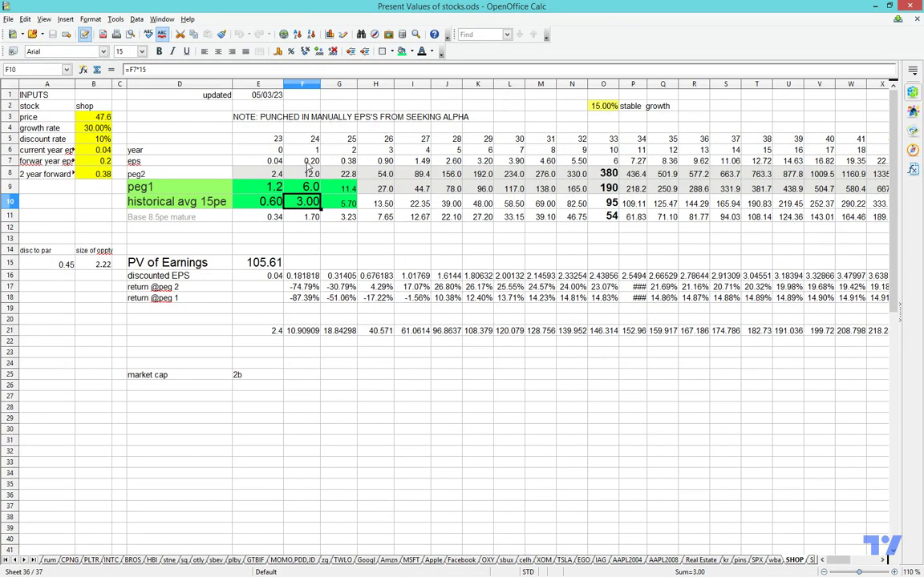
- Compare the year 23 EPS and the 15 PE valuations in E10 and F10 with the price in B3 and peg1 in E9
left_click(272, 161)
left_click(277, 204)
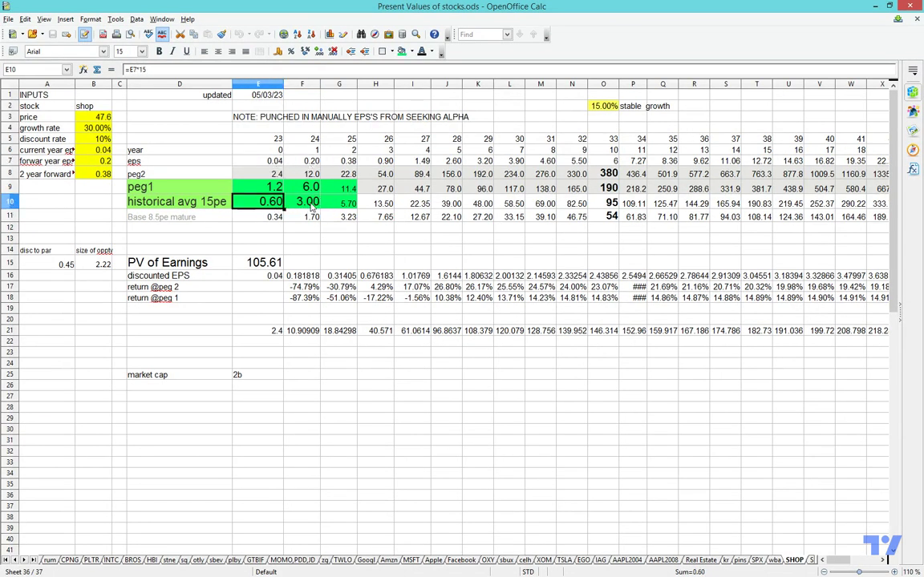
left_click(309, 201)
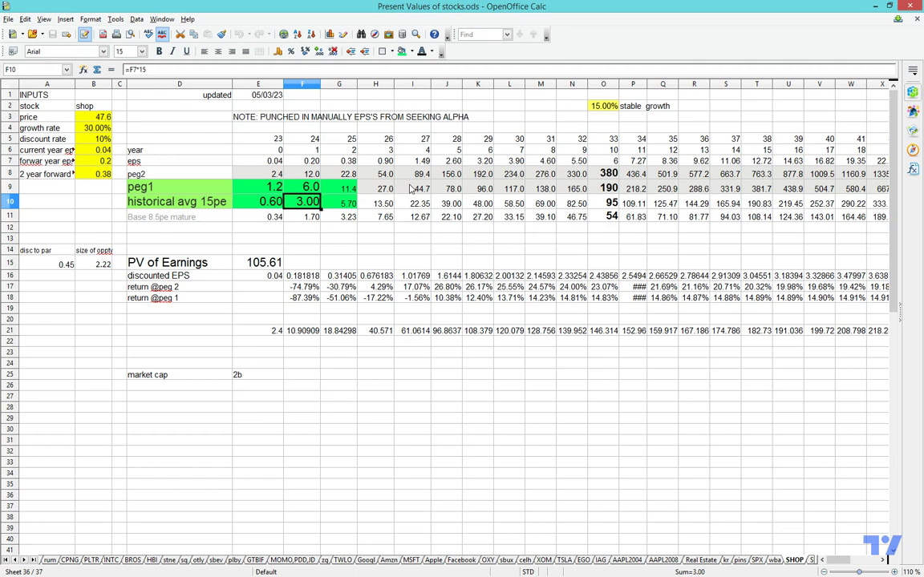
left_click(84, 116)
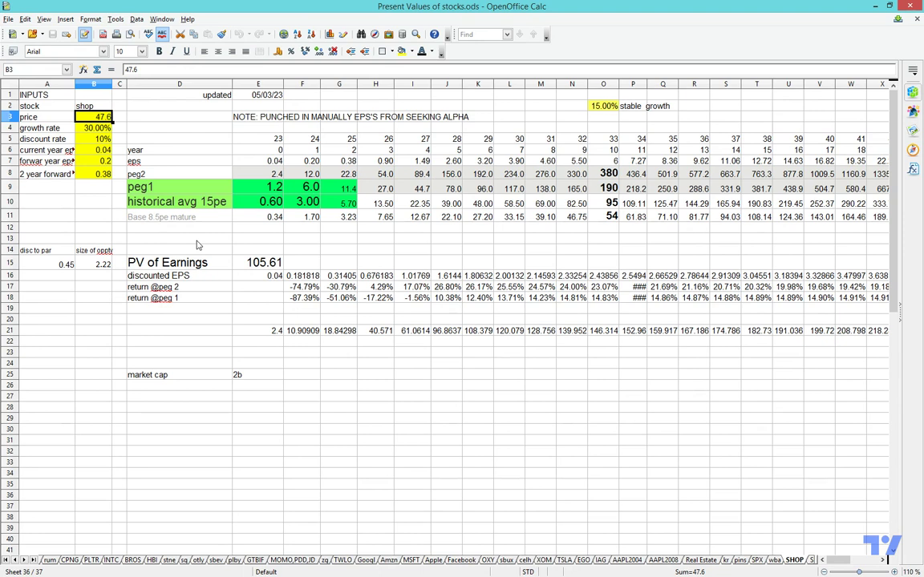
left_click(272, 188)
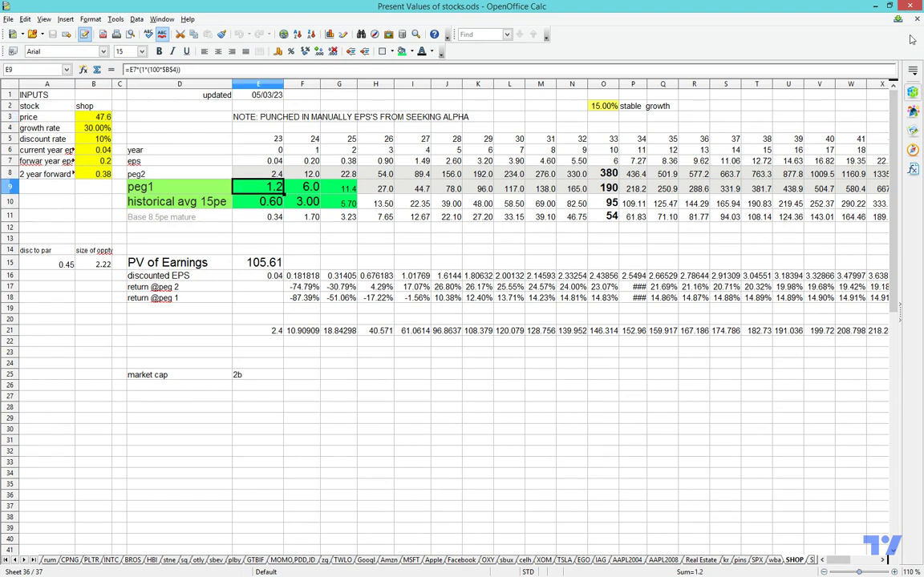
- Switch to the TradingView chart in the browser and examine Shopify's long-term price history
left_click(889, 6)
left_click(91, 30)
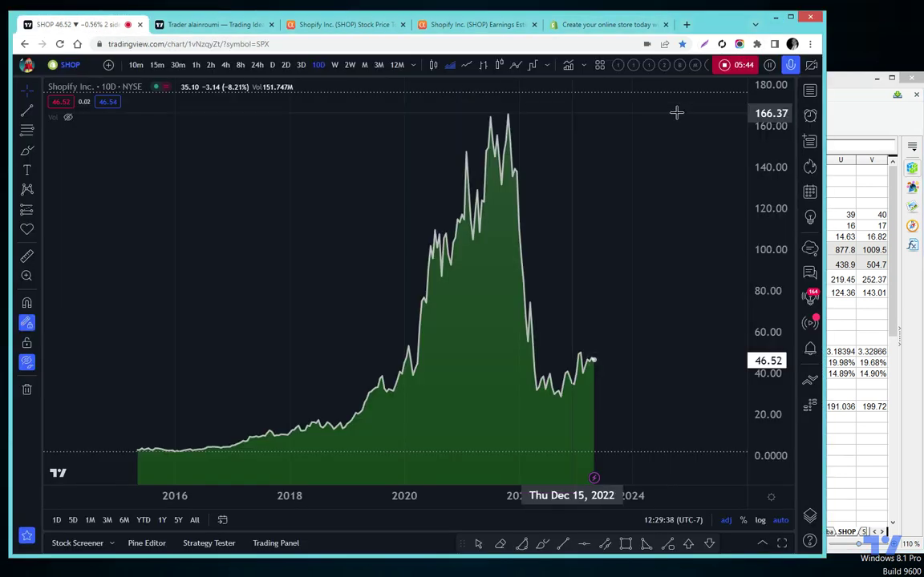
scroll(665, 232, "up", 1)
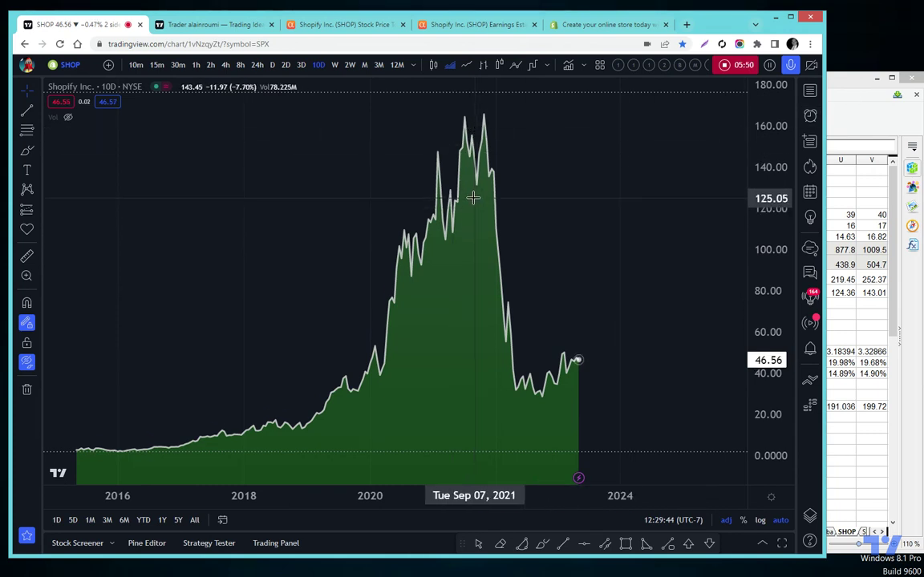
- Return to the OpenOffice Calc spreadsheet and compare the year 23 and 24 values in the peg1 and historical average 15 PE rows
left_click(849, 108)
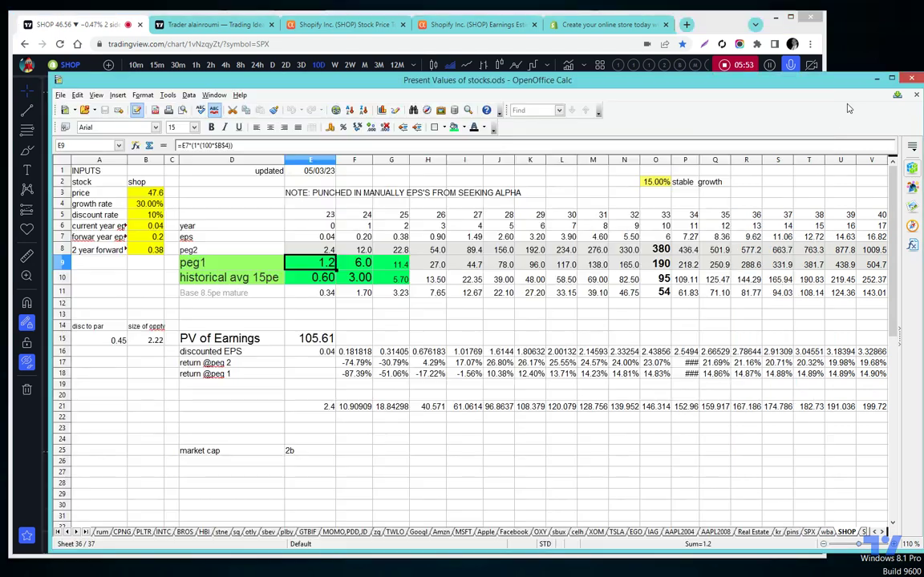
left_click(318, 265)
key("Down")
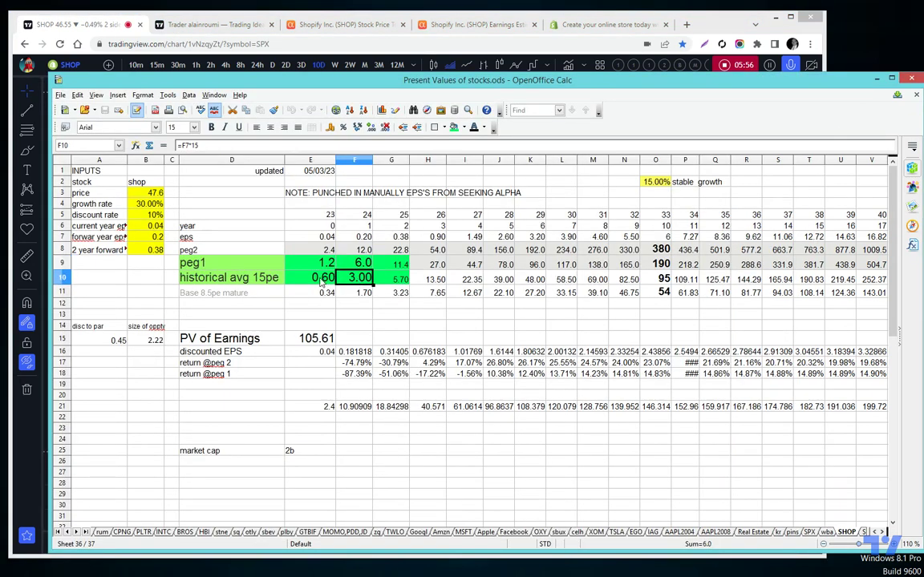
left_click(321, 265)
key("Down")
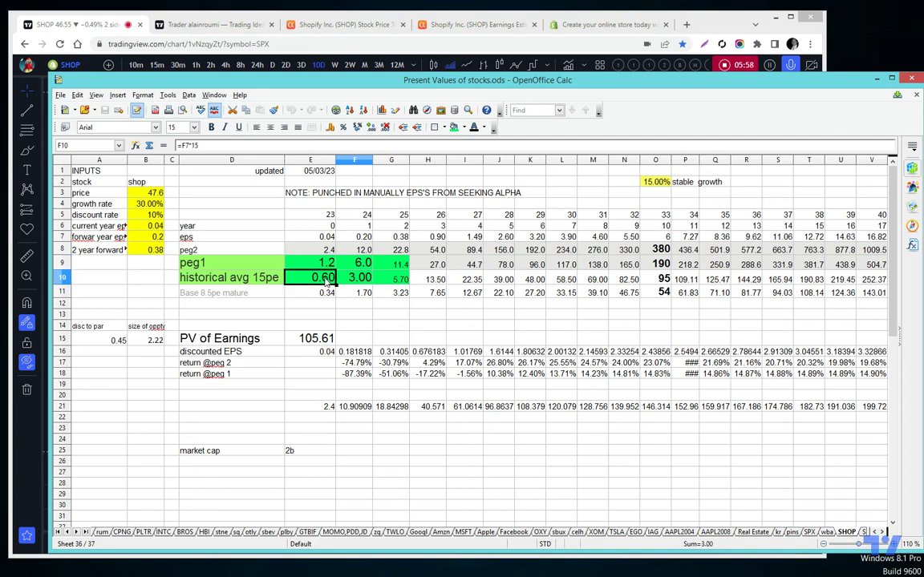
left_click(328, 269)
left_click(327, 267)
key("Down")
left_click(328, 267)
left_click(355, 265)
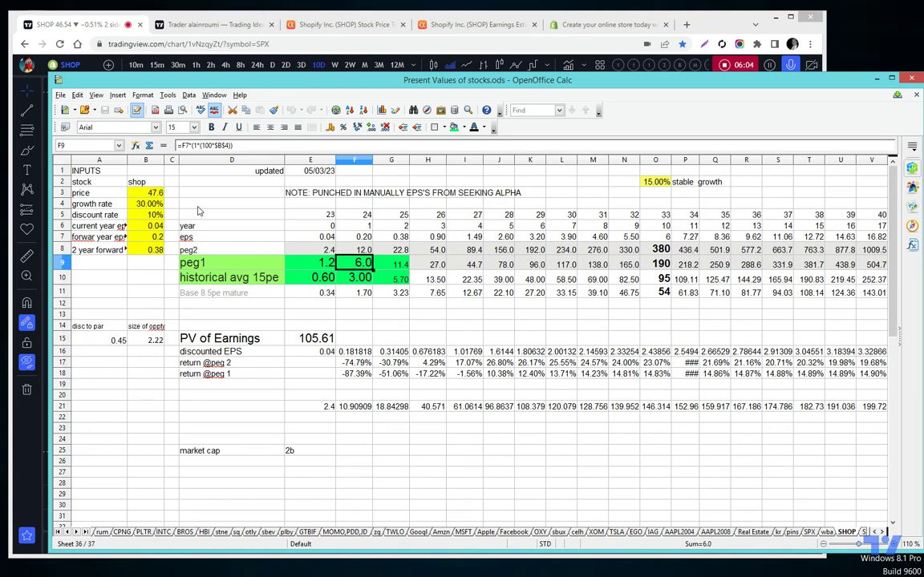
- Go through the projected EPS in row 7 for years 25, 27, 30 and 32
left_click(391, 238)
left_click(464, 238)
left_click(562, 238)
left_click(627, 239)
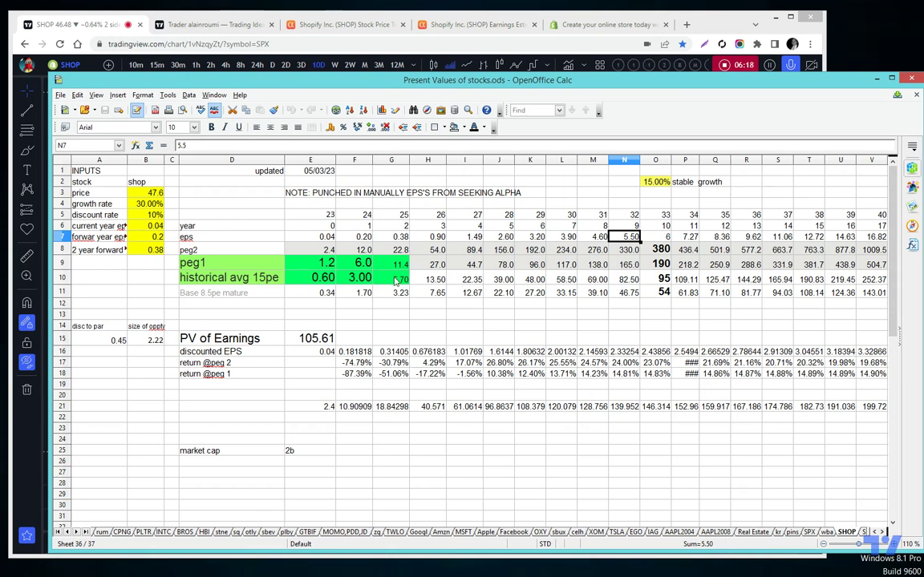
- Compare the year 27 peg1 valuation with the year 23 peg1 and 15 PE valuations and the year 33 peg2 valuation
left_click(465, 265)
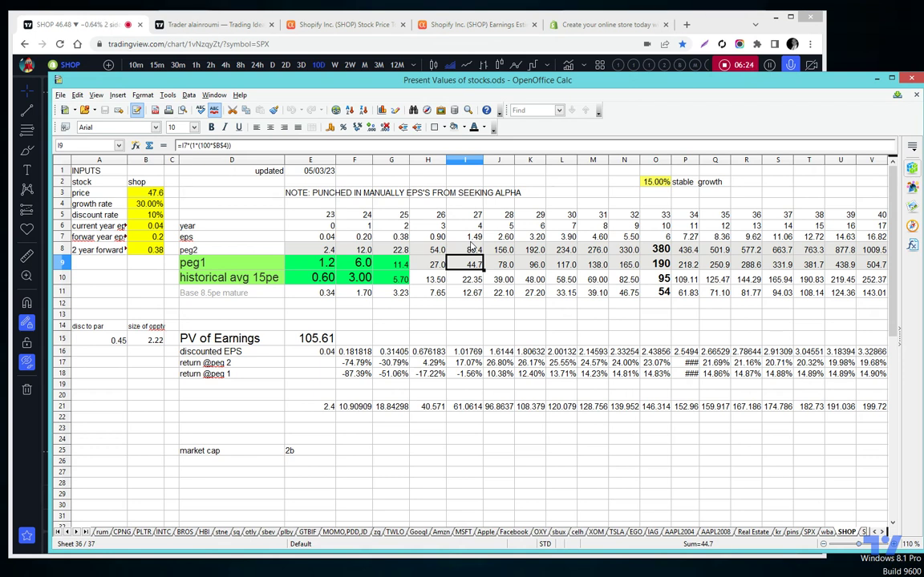
left_click(320, 263)
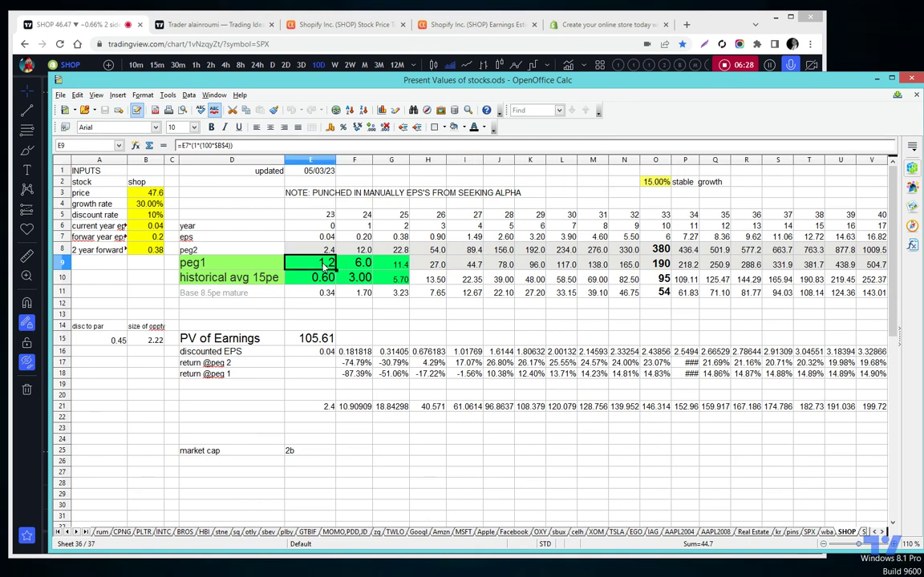
left_click(322, 279)
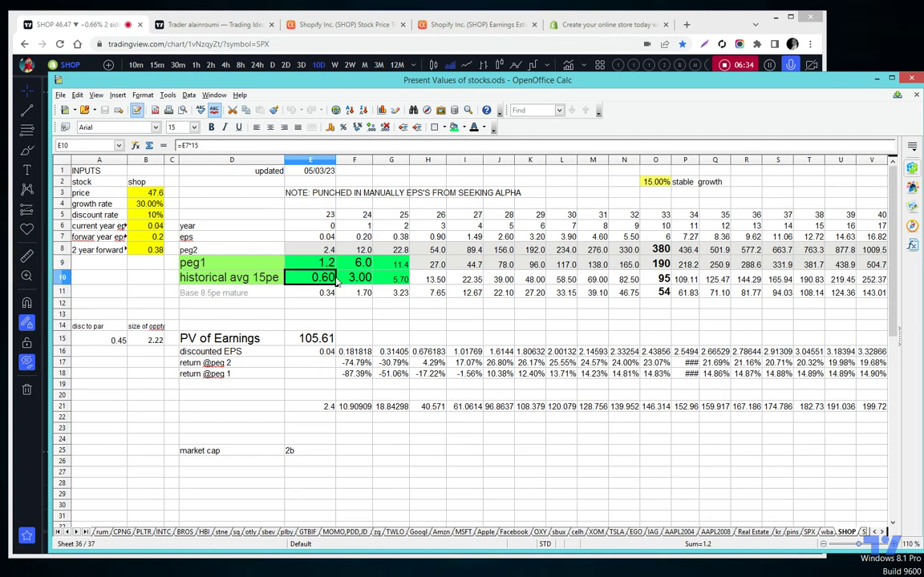
left_click(649, 251)
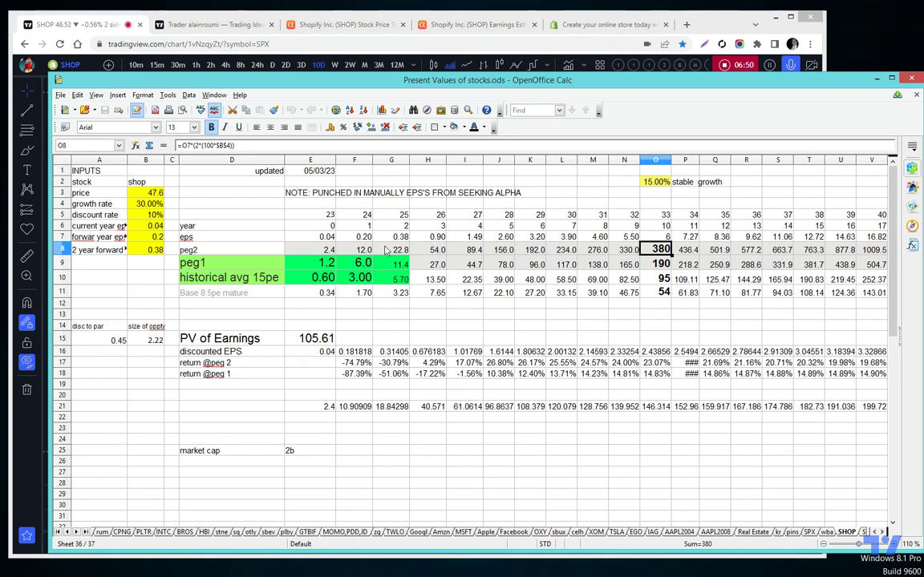
- Check the PV of Earnings, size of opportunity and discount to par formulas, then the price in B3 and year 23 peg1 valuation
left_click(313, 338)
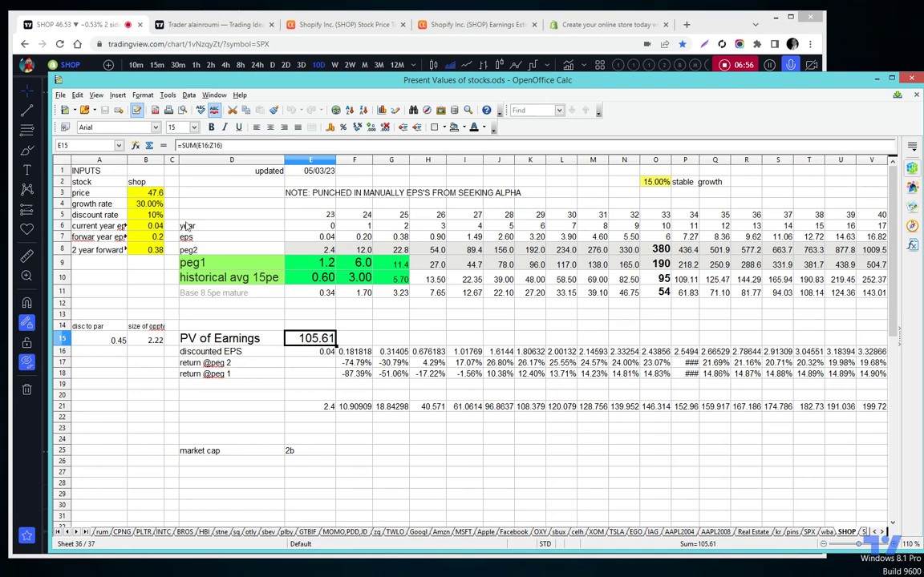
left_click(142, 340)
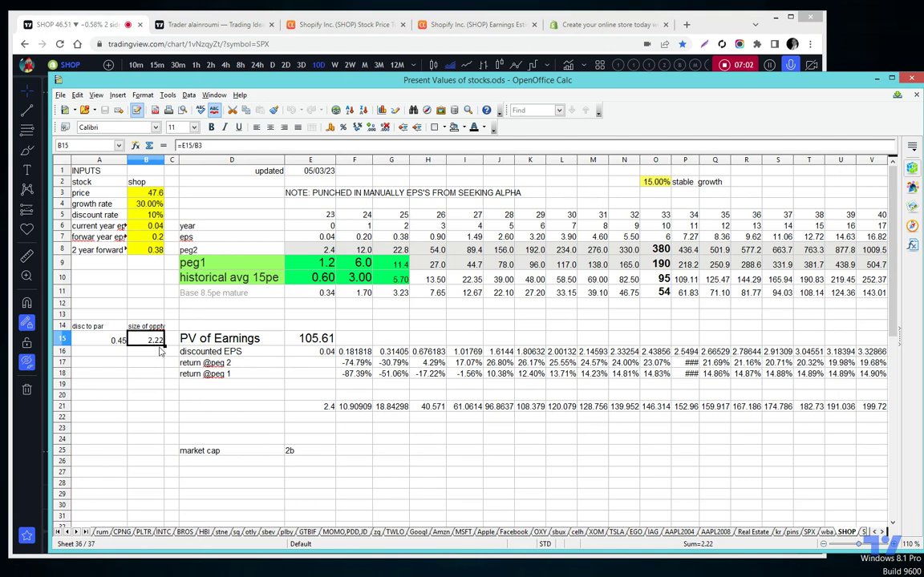
left_click(93, 340)
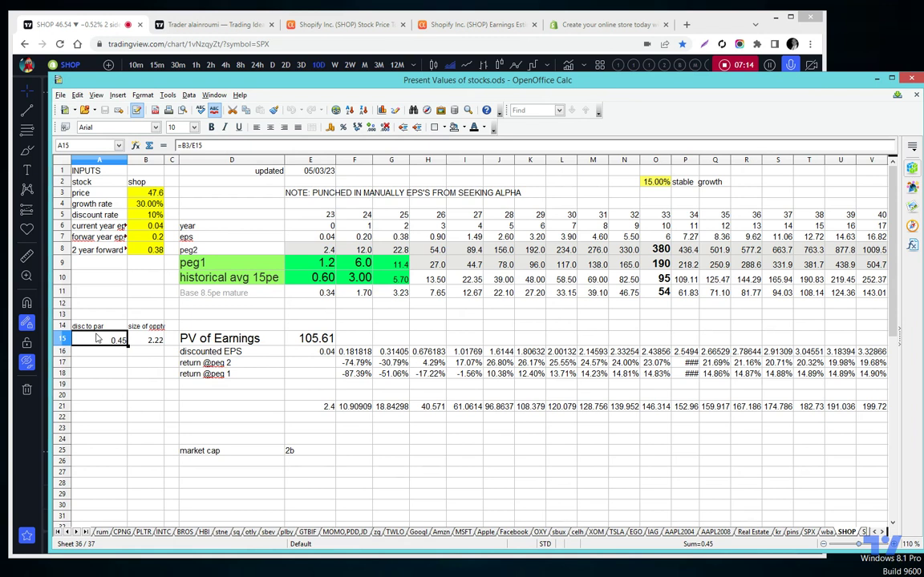
left_click(144, 192)
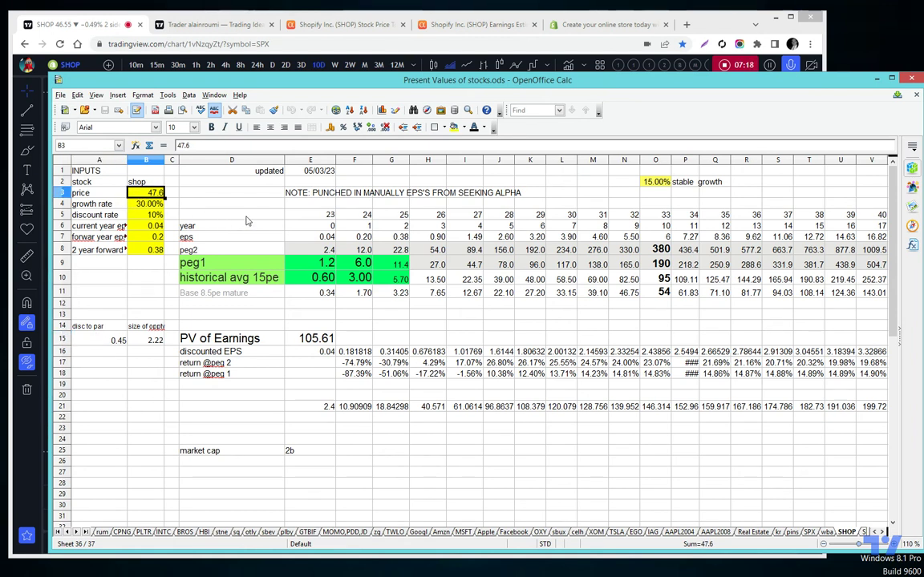
left_click(312, 263)
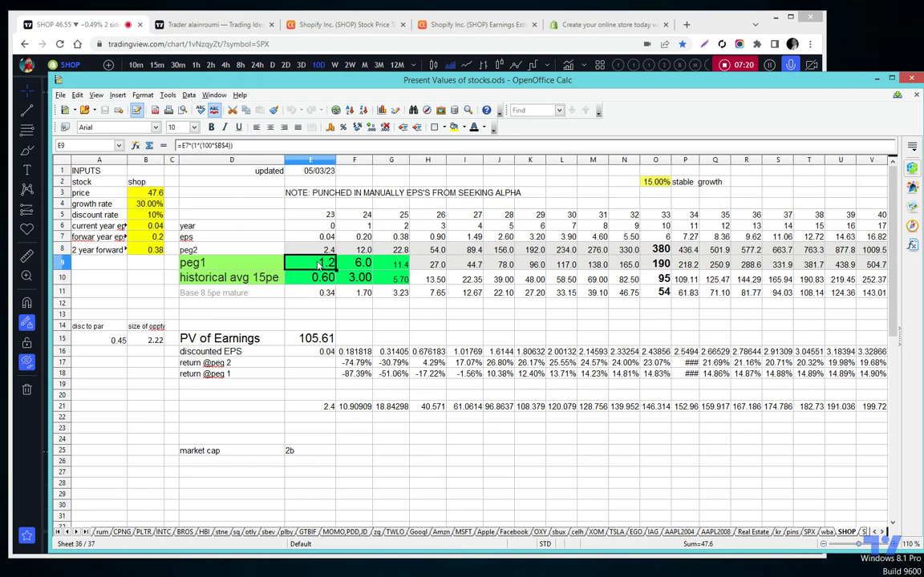
- Compare the year 24 valuation at 15 PE and the price in B3 with the peg1 valuations for years 23, 25 and 26
left_click(356, 280)
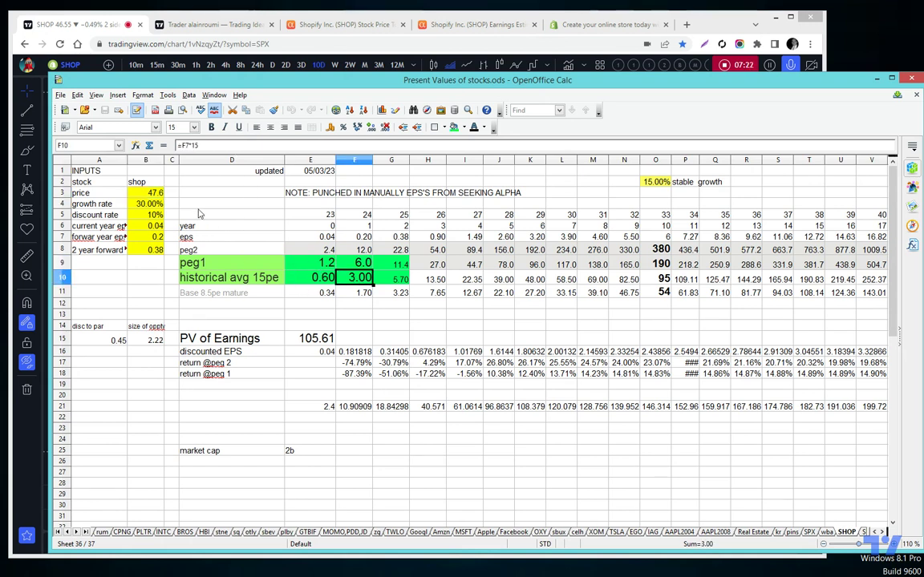
left_click(153, 194)
left_click(313, 266)
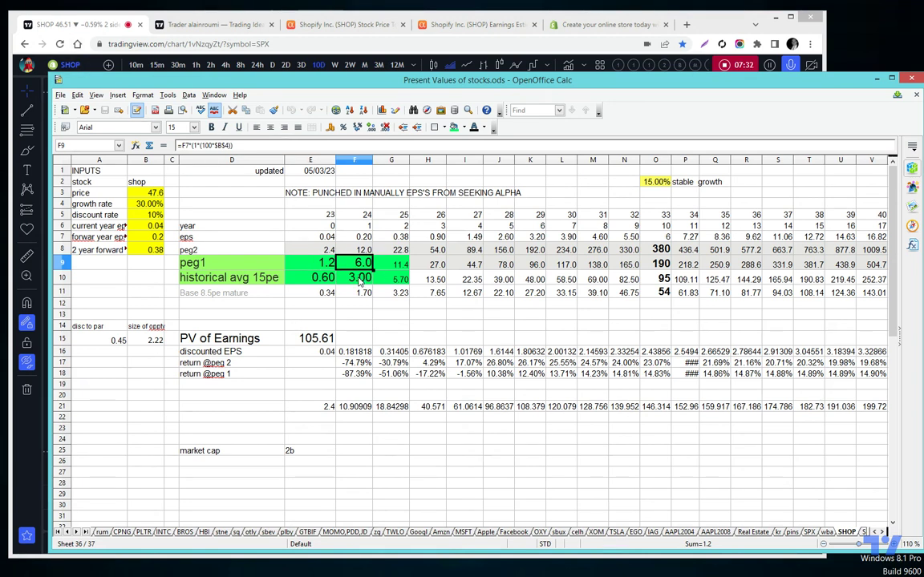
left_click(392, 265)
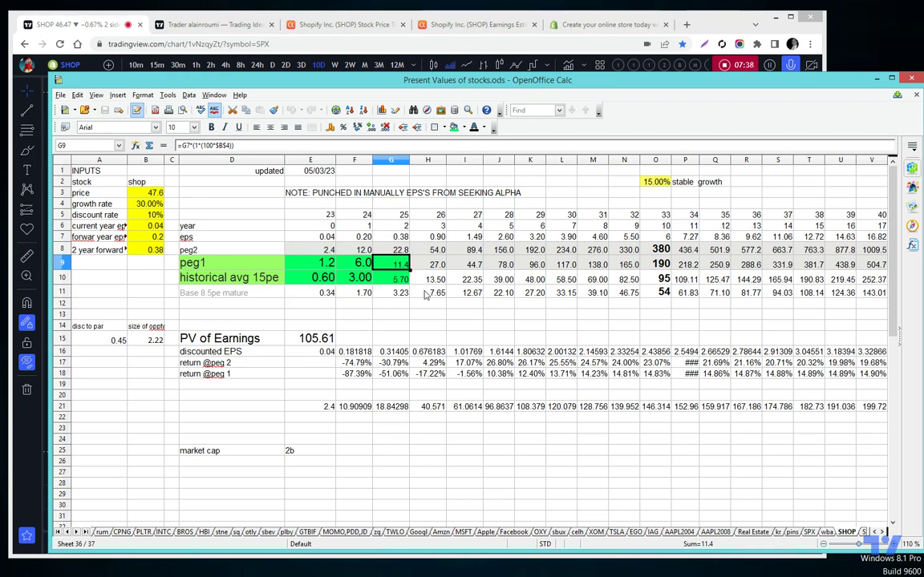
left_click(436, 267)
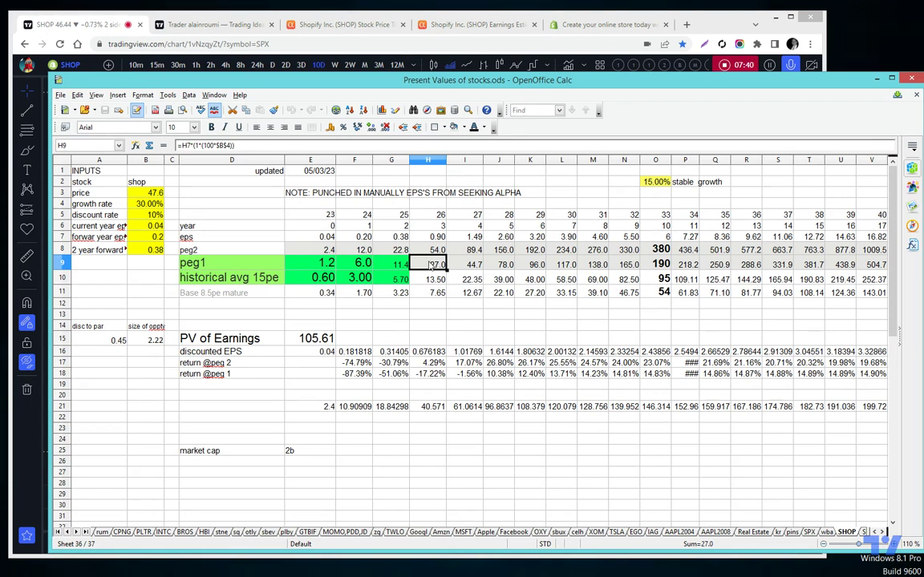
- Compare the Shopify price in B3 with the year 24 and 25 peg1 valuations, then check the size of opportunity formula
left_click(148, 193)
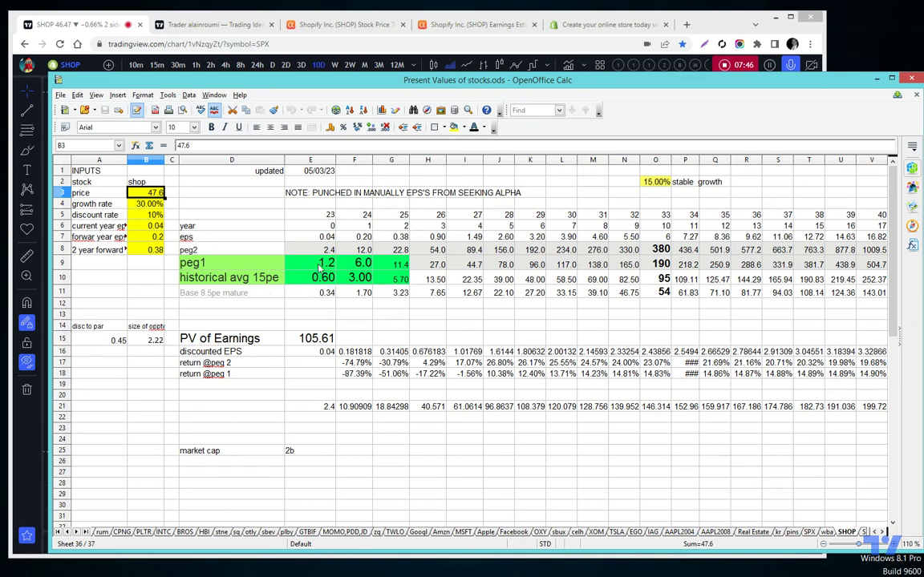
left_click(356, 264)
left_click(390, 266)
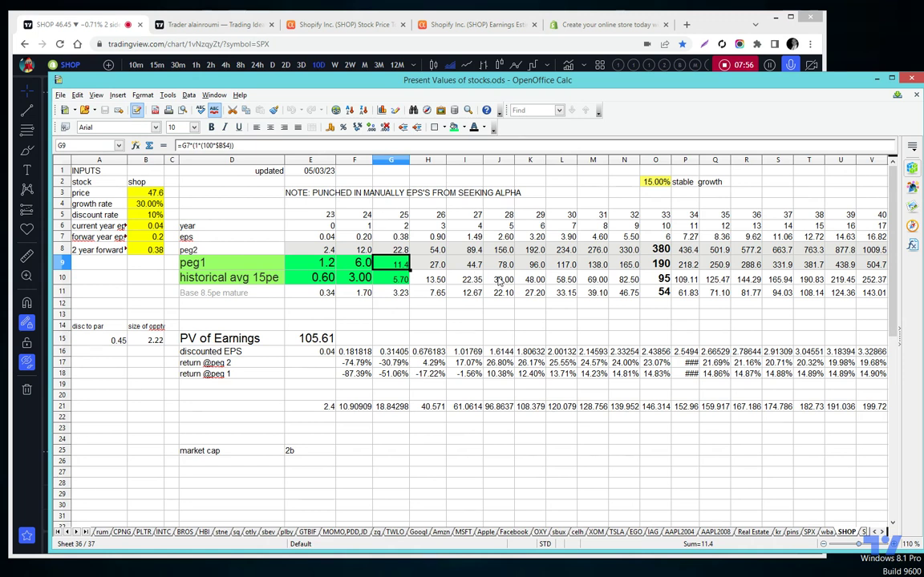
left_click(152, 340)
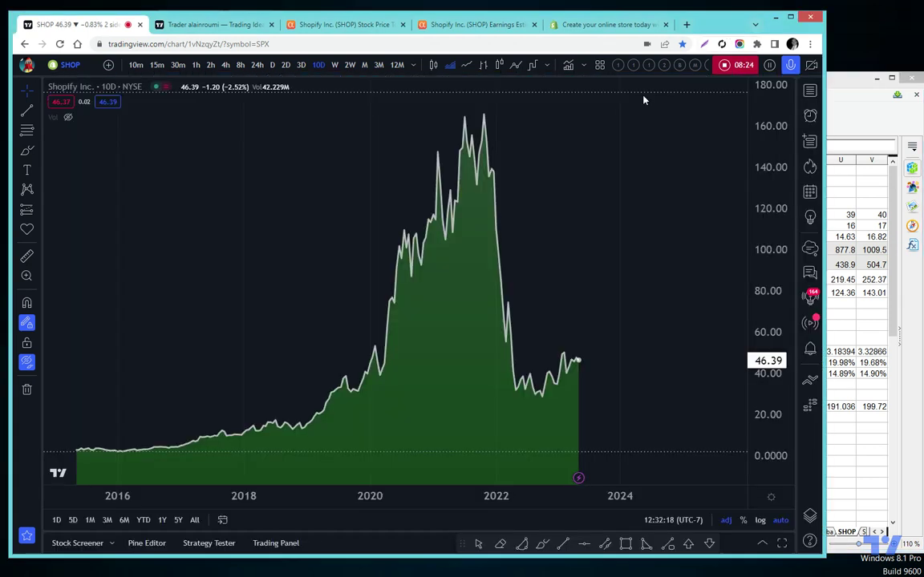
- Switch to TradingView and load the AAPL chart
left_click(581, 66)
type("aapl")
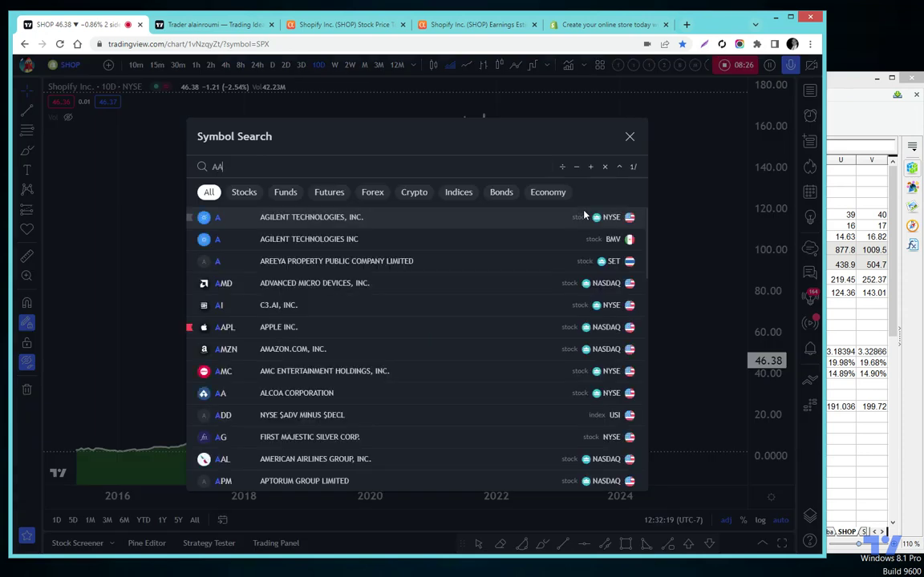
key("Escape")
scroll(607, 232, "down", 4)
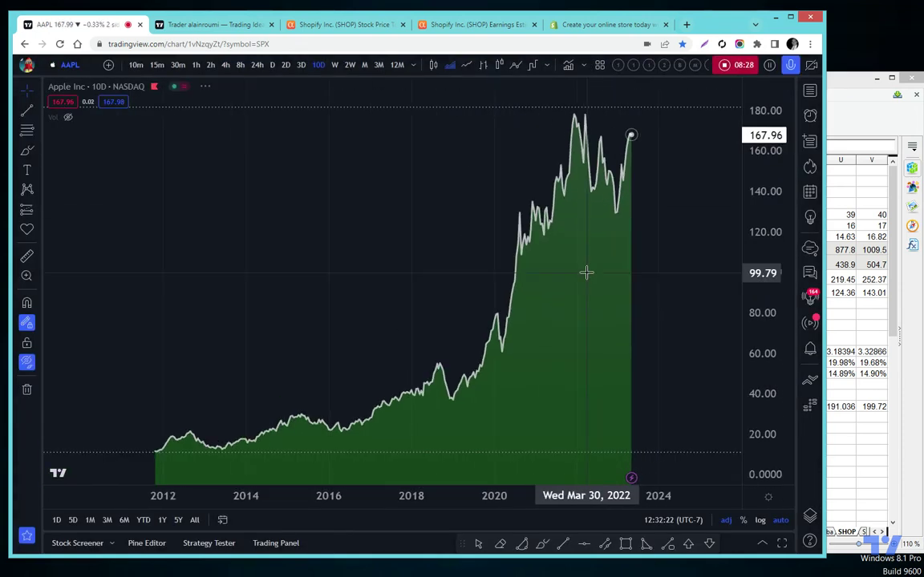
- Set the price axis to logarithmic scale and view Apple's price history back to 1998
left_click(759, 521)
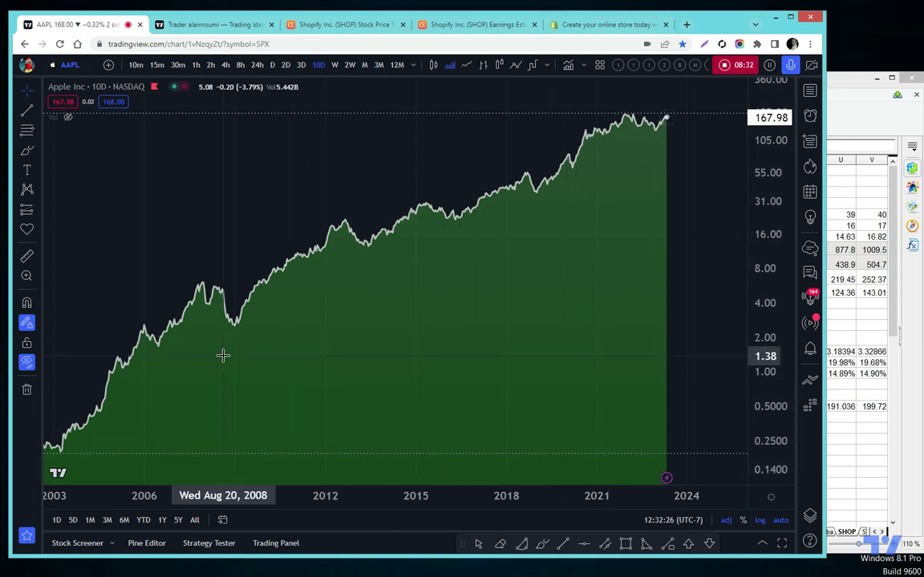
scroll(340, 356, "down", 2)
scroll(321, 358, "up", 1)
scroll(328, 365, "down", 1)
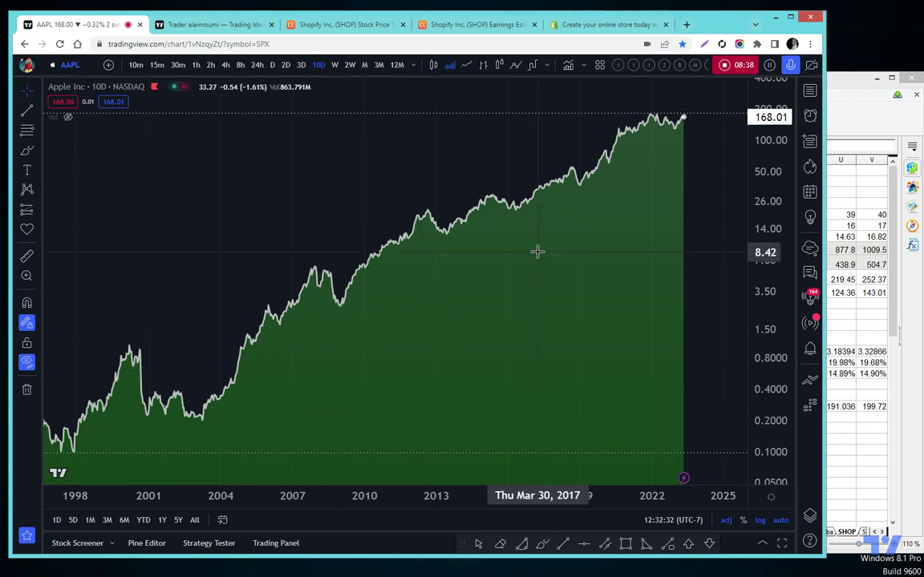
- Return to OpenOffice Calc and check the 2008 peg1 and 15 PE valuations and size of opportunity on the AAPL2008 sheet
left_click(848, 110)
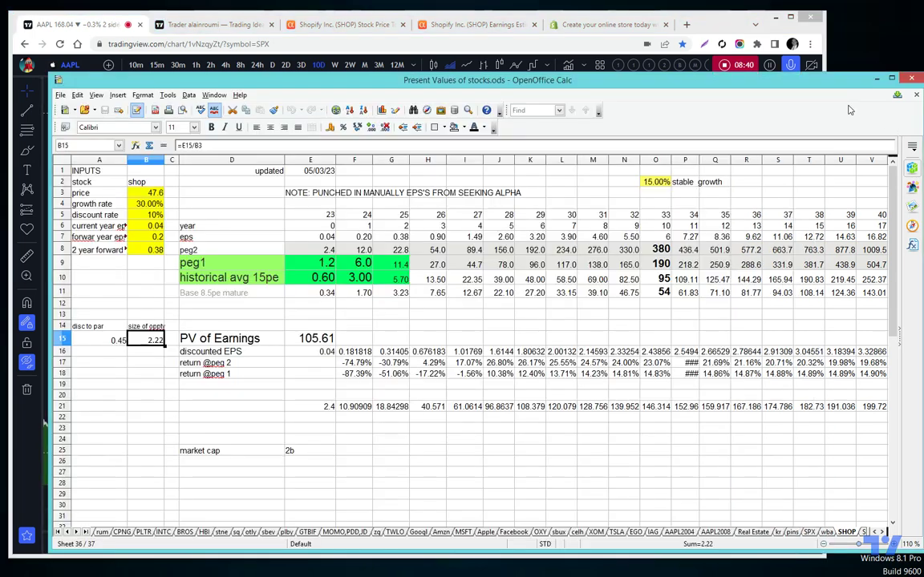
left_click(716, 532)
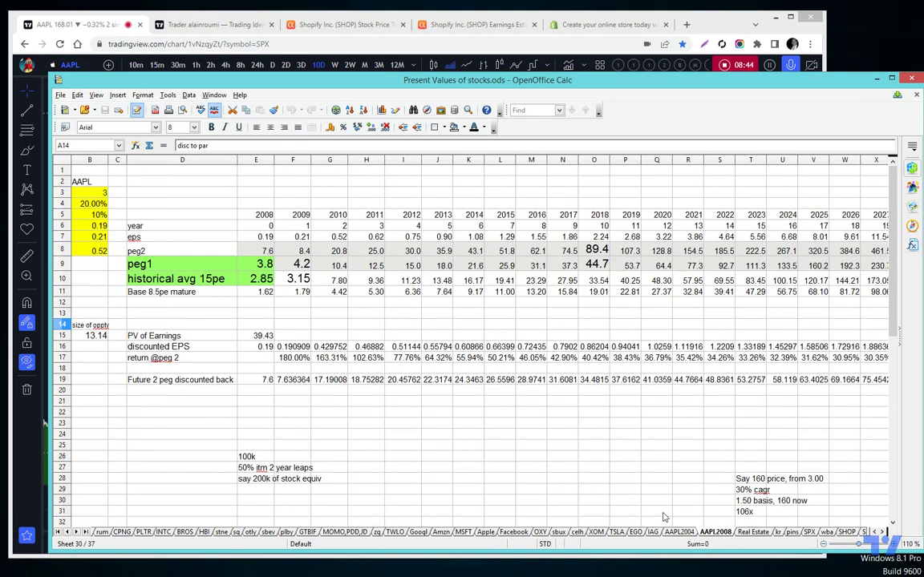
scroll(290, 423, "left", 1)
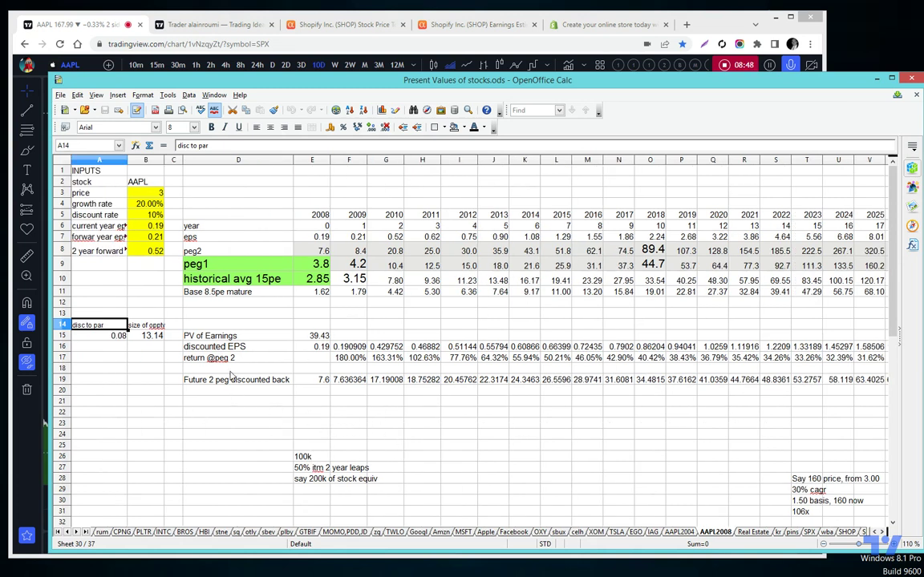
left_click(322, 269)
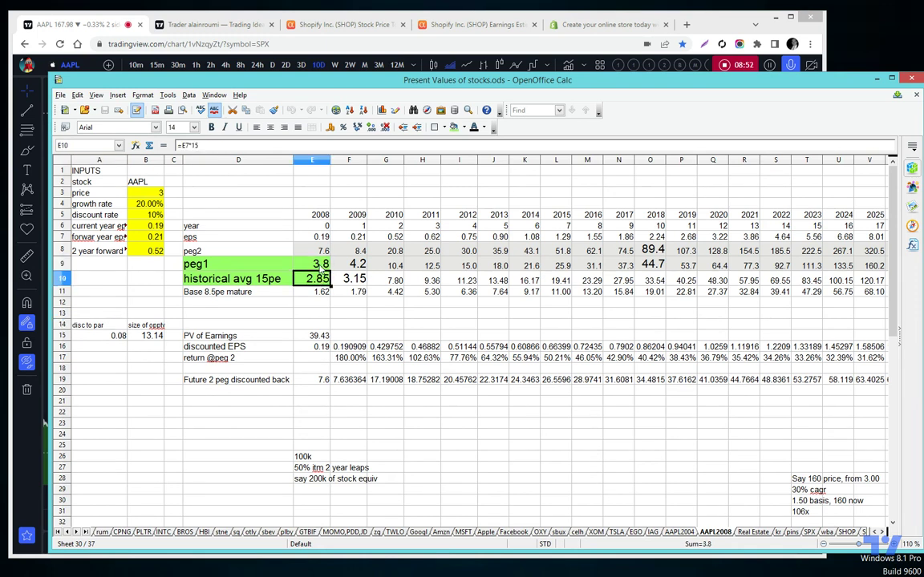
left_click(319, 281)
left_click(148, 338)
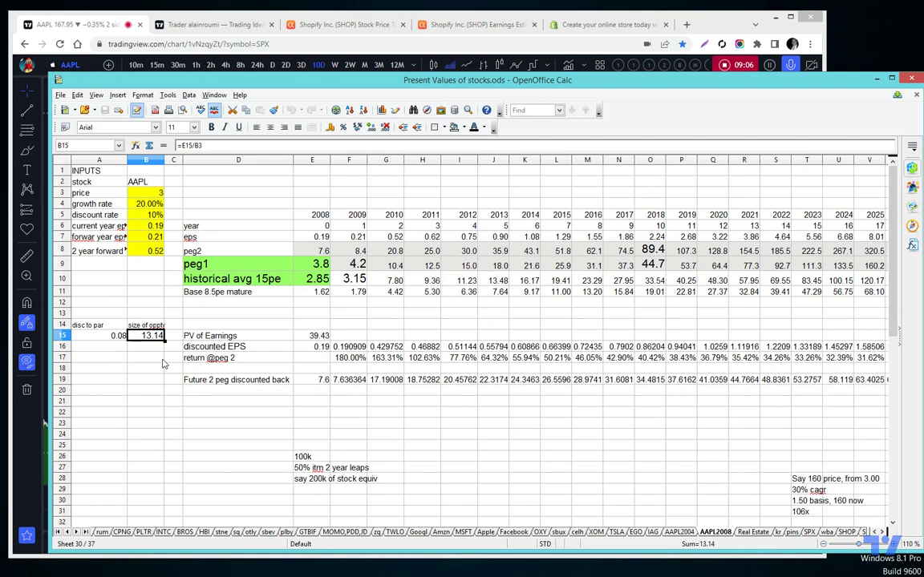
- Compare Apple's 2008 peg1 valuation with its historical average 15 PE valuation and the growth rate in B4
left_click(295, 260)
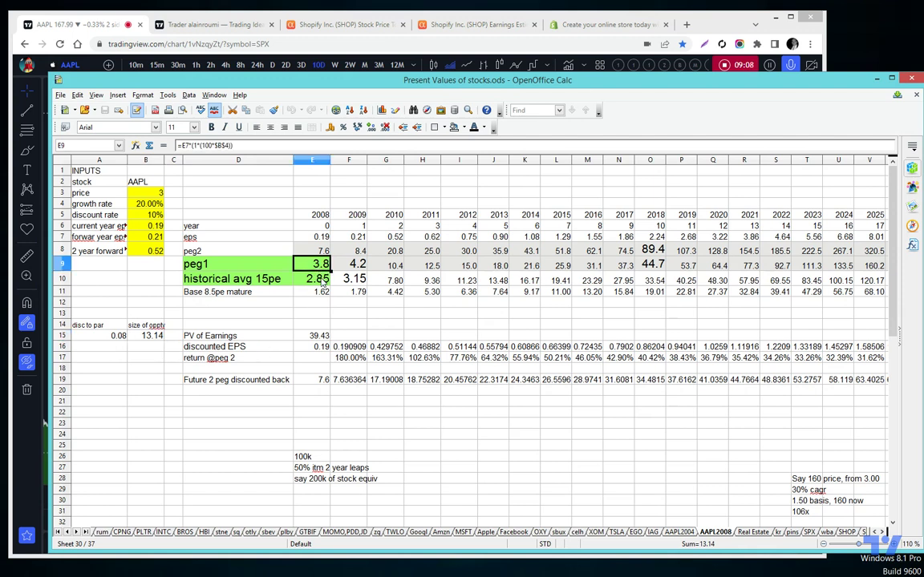
left_click(322, 274)
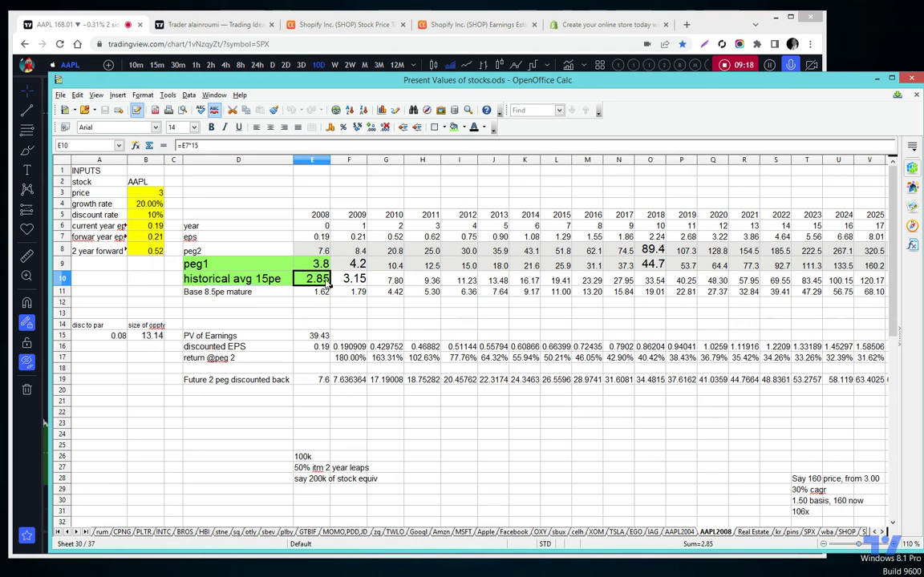
left_click(155, 205)
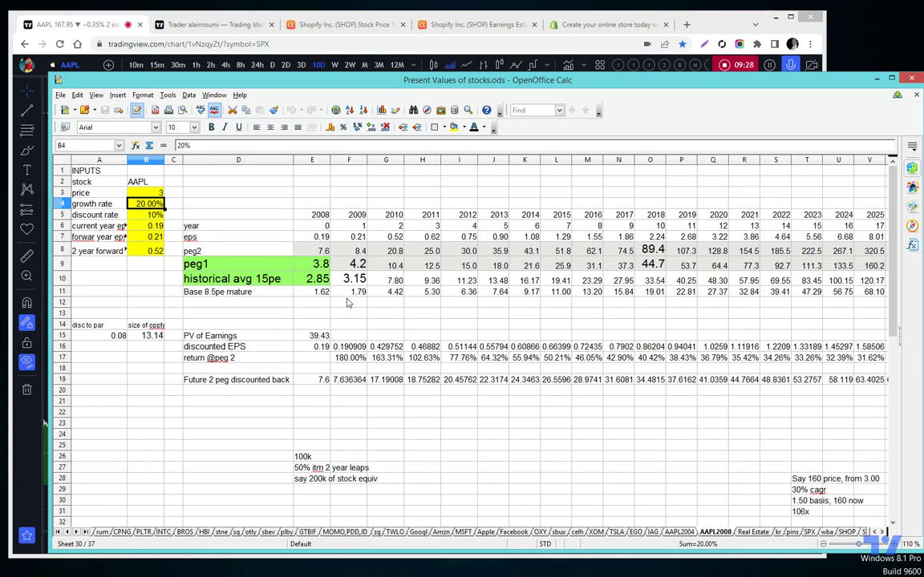
left_click(319, 264)
left_click(317, 280)
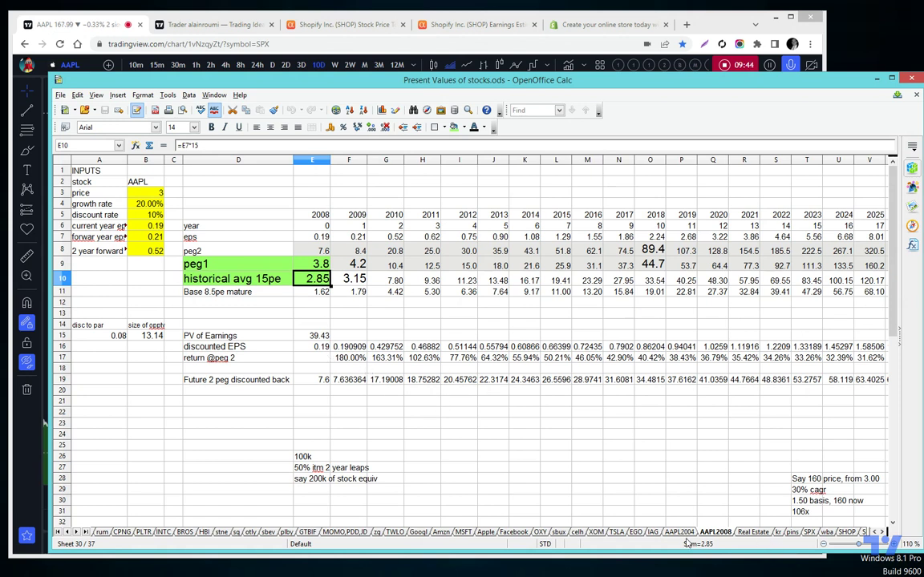
- Open the Apple sheet and check its size of opportunity, PV of Earnings and discount to par
left_click(484, 533)
left_click(144, 335)
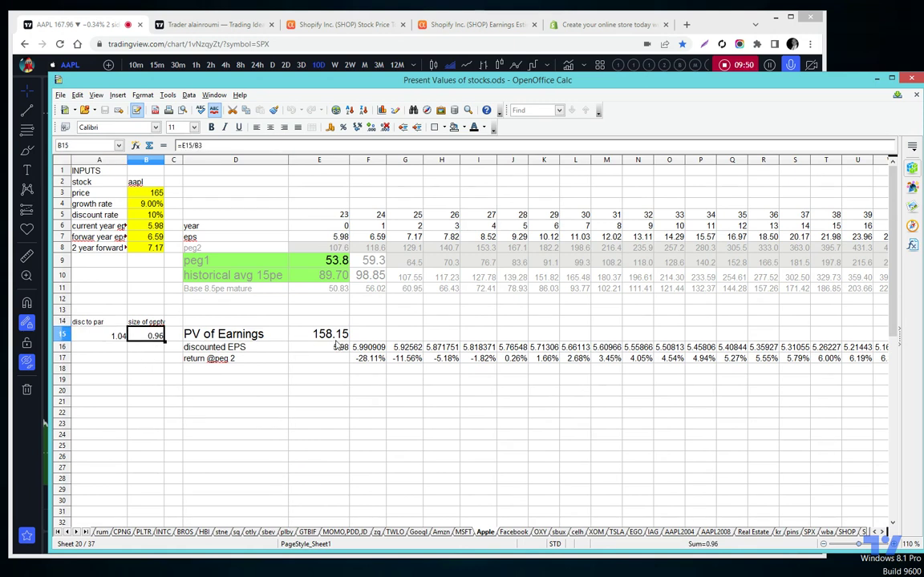
left_click(305, 334)
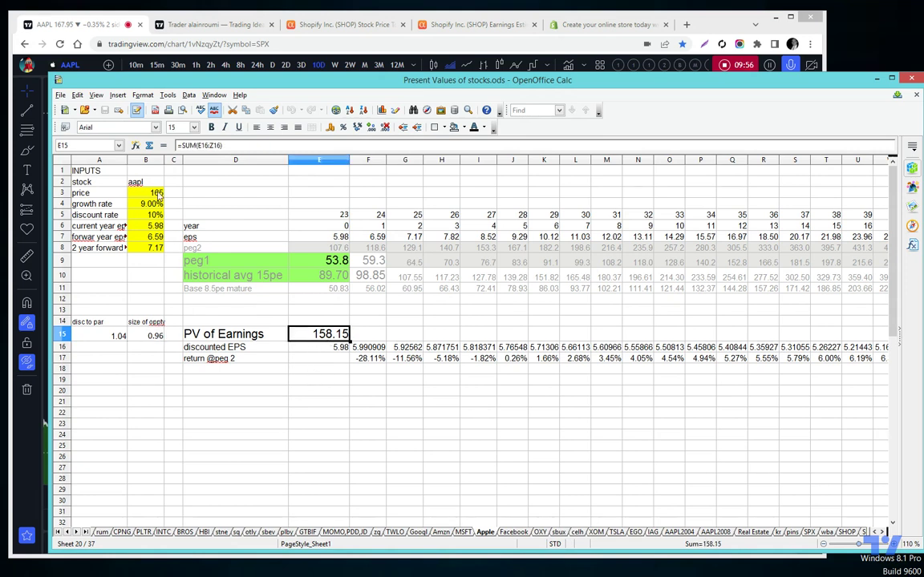
left_click(152, 343)
left_click(101, 340)
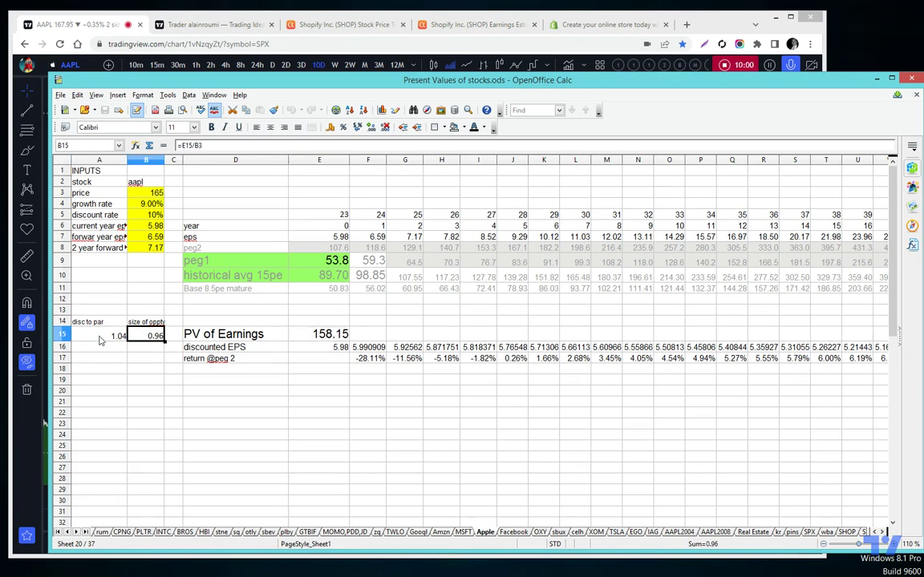
left_click(155, 337)
- Glance at Apple's price chart in TradingView, then return to OpenOffice Calc and open the SHOP sheet
left_click(630, 64)
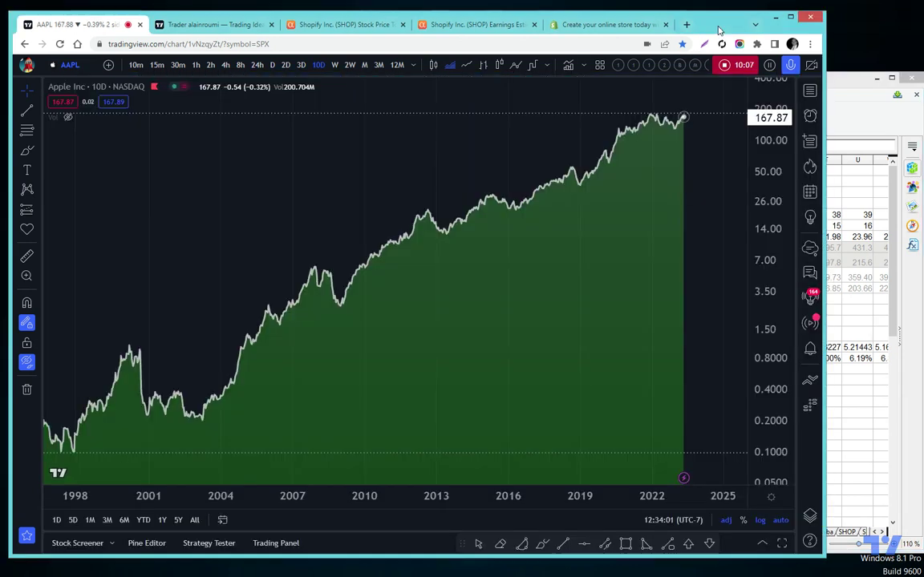
left_click(852, 109)
left_click(856, 533)
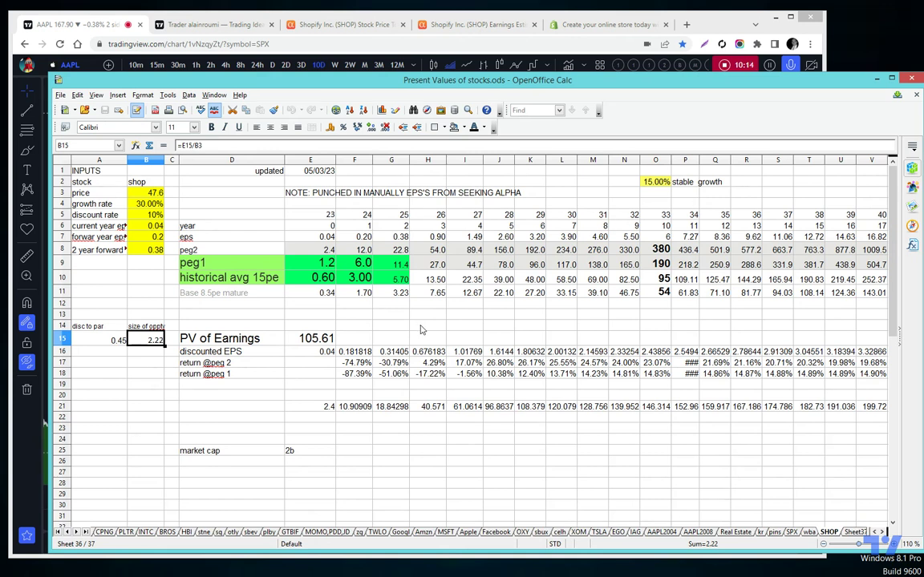
- Switch to TradingView and load the Shopify chart with the symbol SHOP
left_click(725, 28)
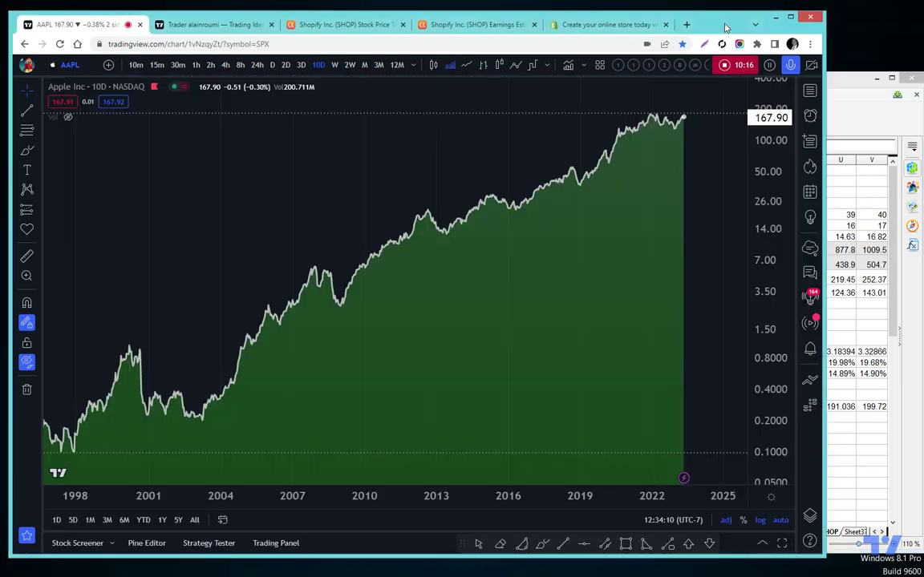
type("SHOP")
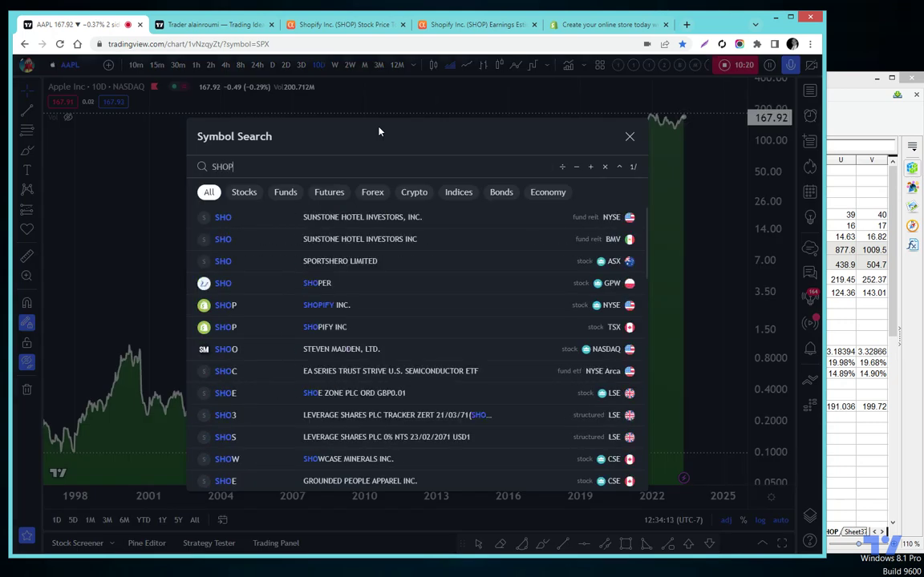
key("Return")
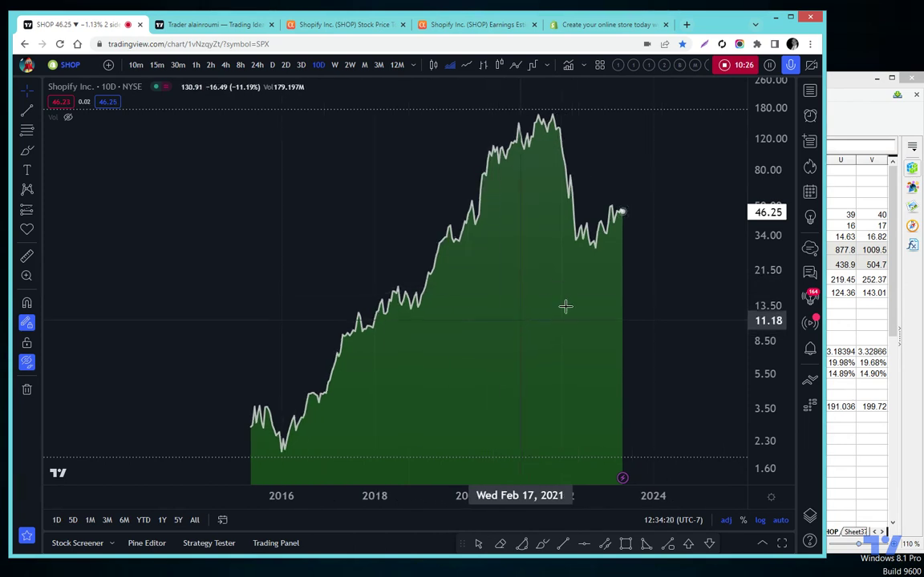
- Return to OpenOffice Calc and check Shopify's year 0 column, year 25 peg2 valuation and year 24 EPS
left_click(842, 109)
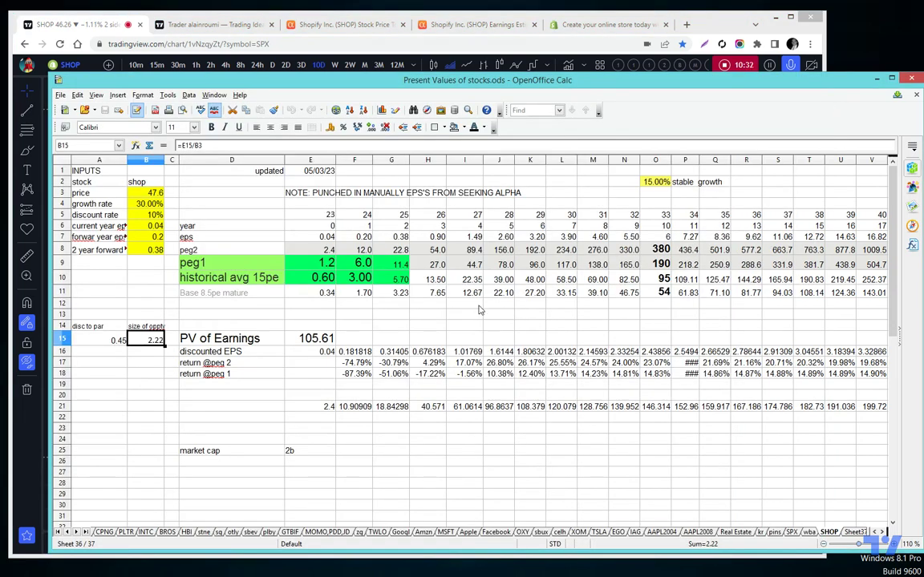
left_click(325, 227)
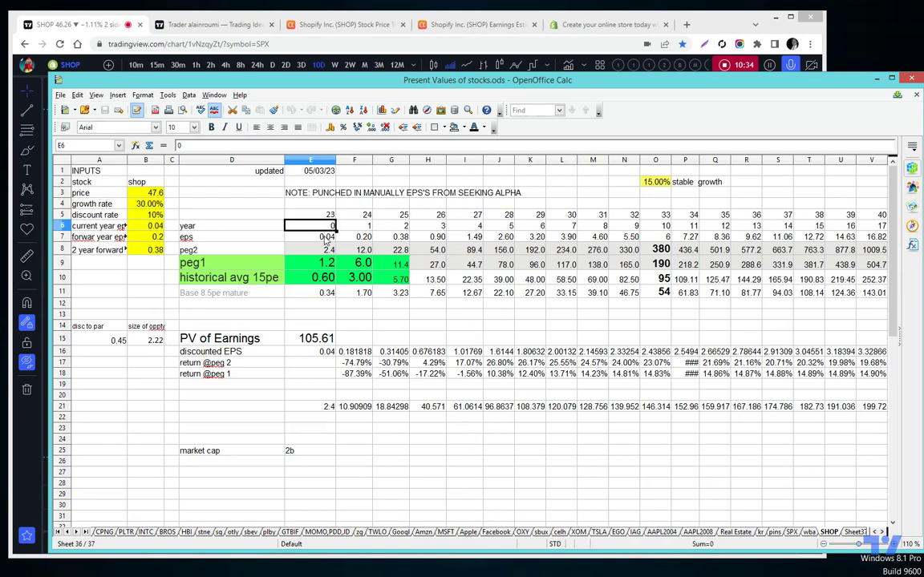
left_click(391, 249)
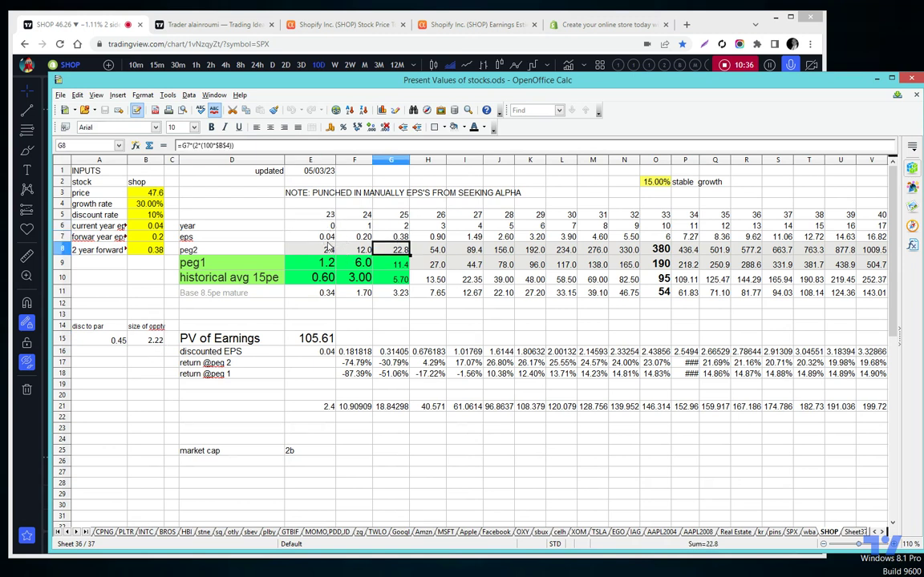
left_click(354, 237)
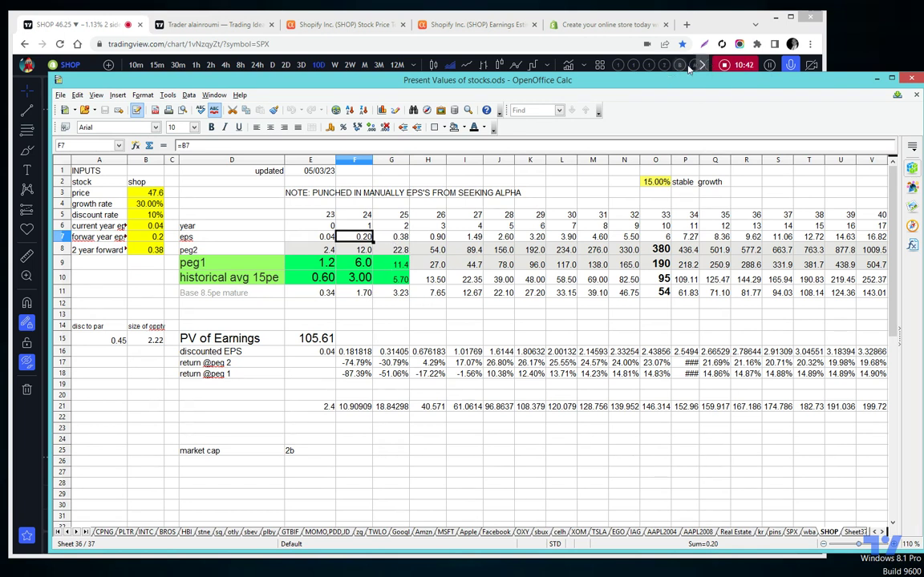
- Switch to TradingView and examine Shopify's full price history, leaving empty space for the years after the latest price
left_click(722, 28)
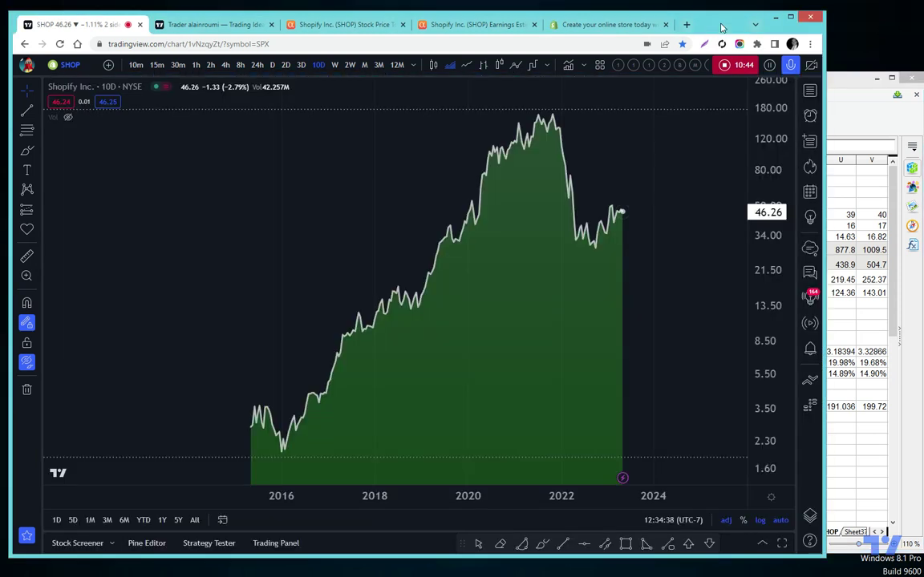
scroll(445, 282, "up", 1)
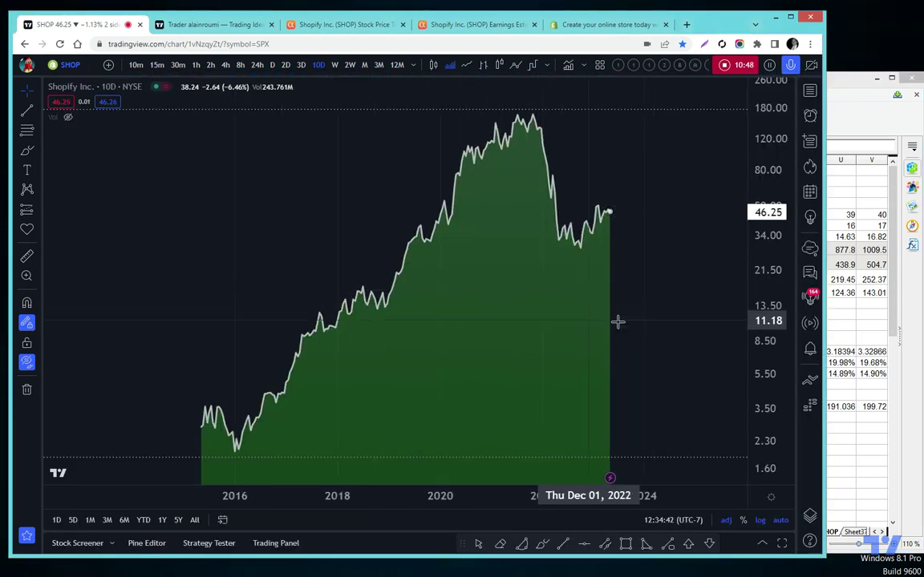
left_click_drag(623, 322, 544, 319)
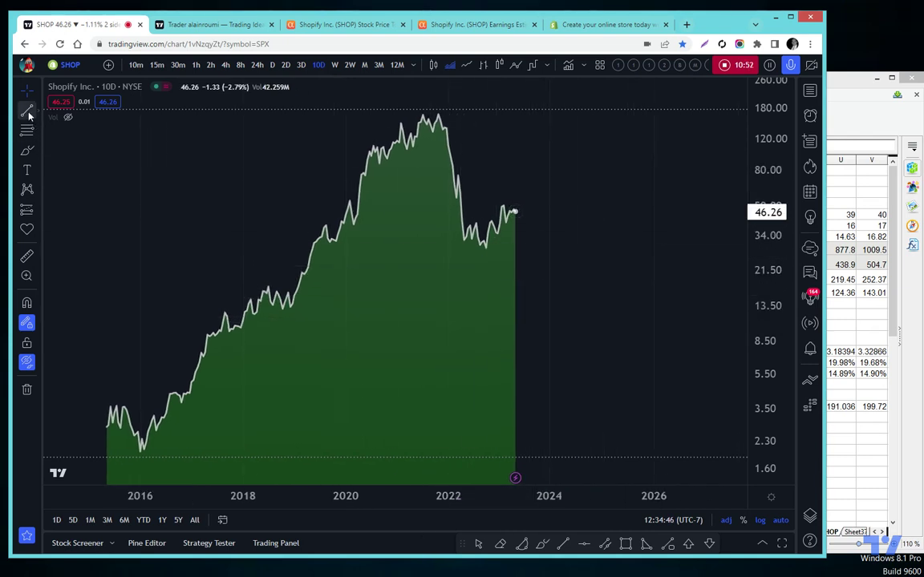
scroll(489, 245, "down", 1)
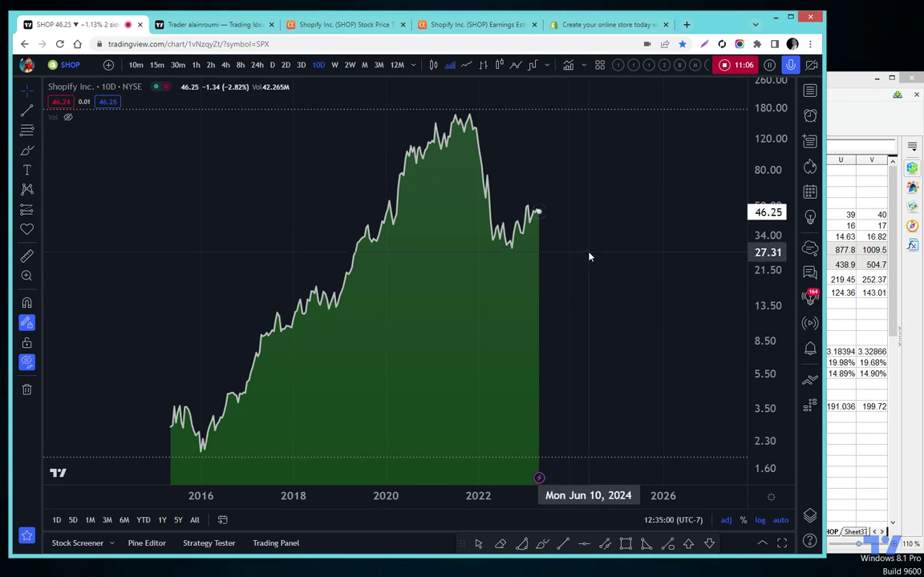
- Load the ARK Innovation ETF chart with the symbol ARKK, followed by the Russell 2000 Index chart (RUT), and compare their long-term trends
type("ARKK")
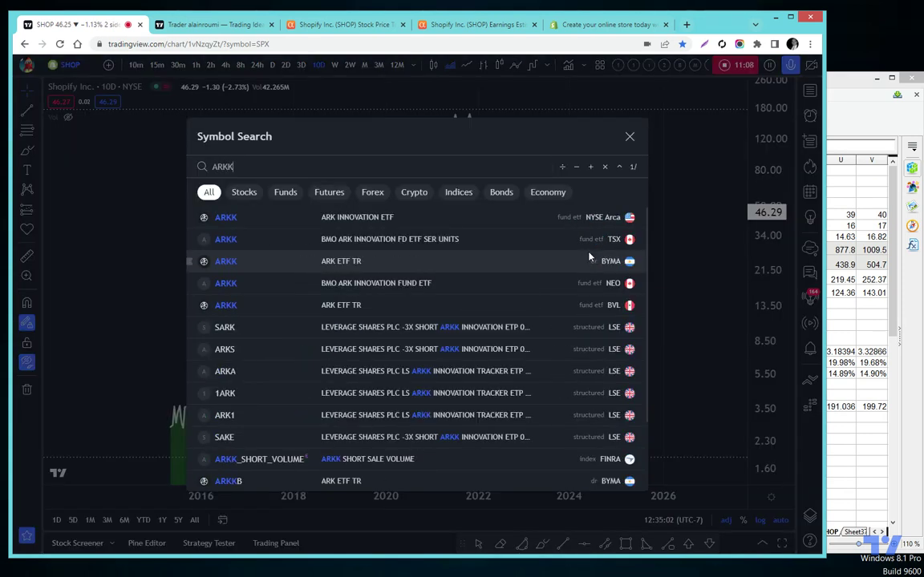
key("Return")
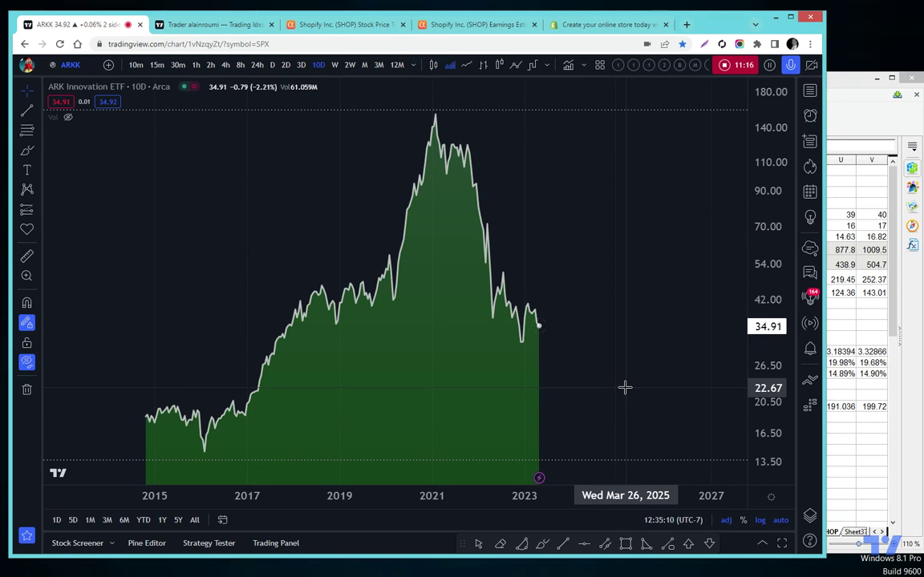
type("BLV")
key("BackSpace")
key("Escape")
key("space")
scroll(623, 384, "down", 2)
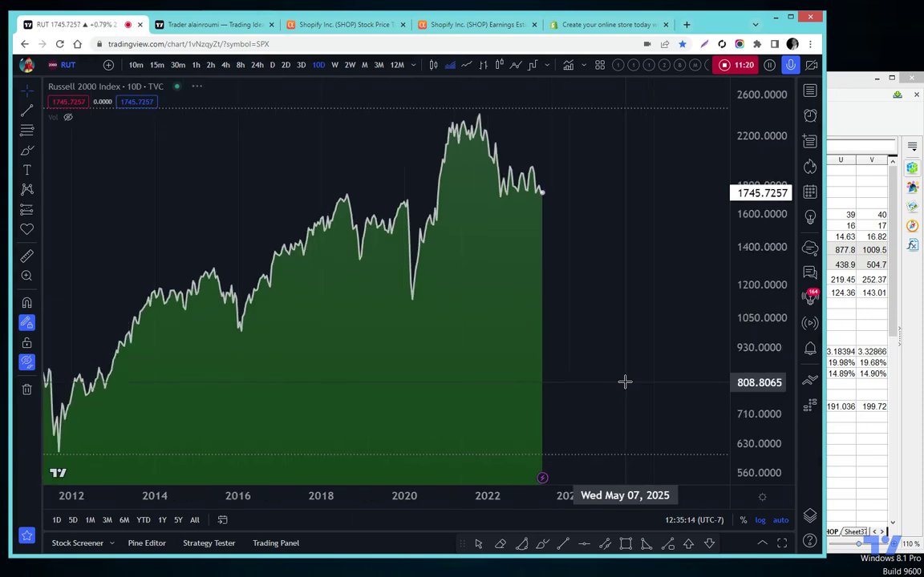
scroll(613, 380, "down", 1)
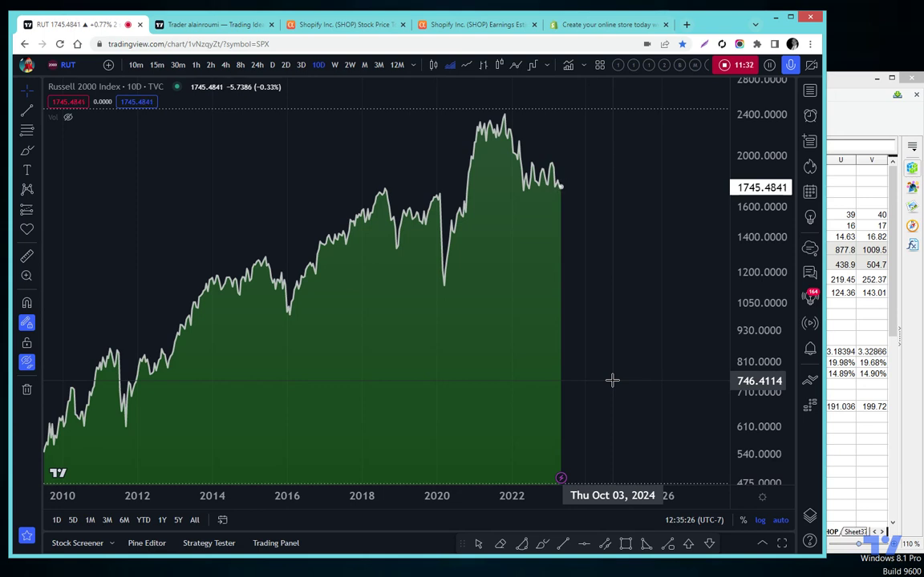
- Load the Shopify chart again with the symbol SHOP, glance at the open trader profile page, and return to the chart
type("SHOP")
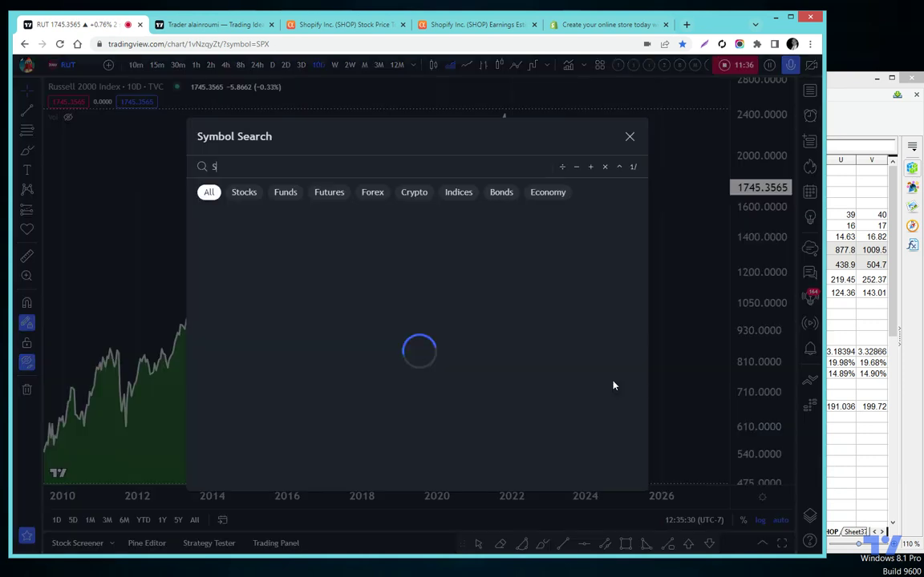
key("Return")
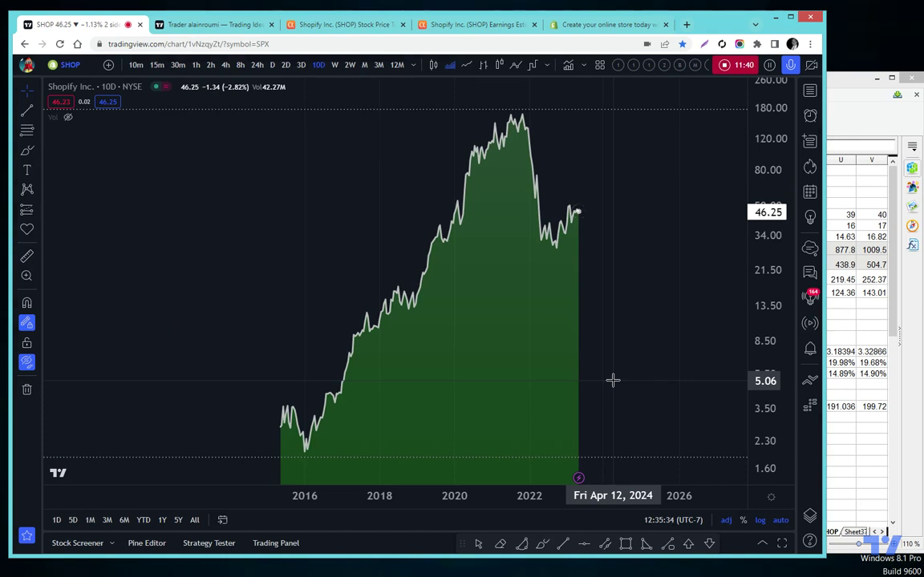
scroll(612, 380, "up", 1)
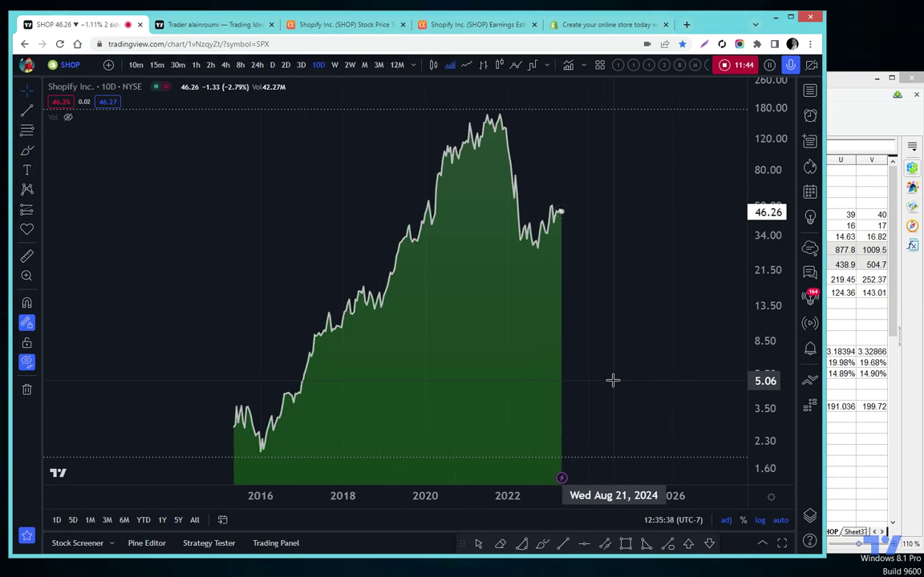
left_click(207, 27)
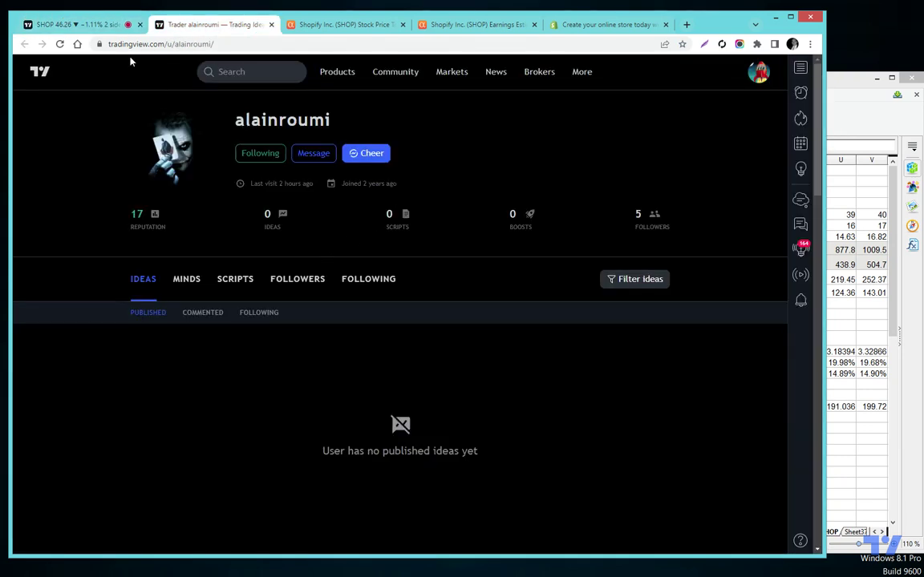
left_click(82, 25)
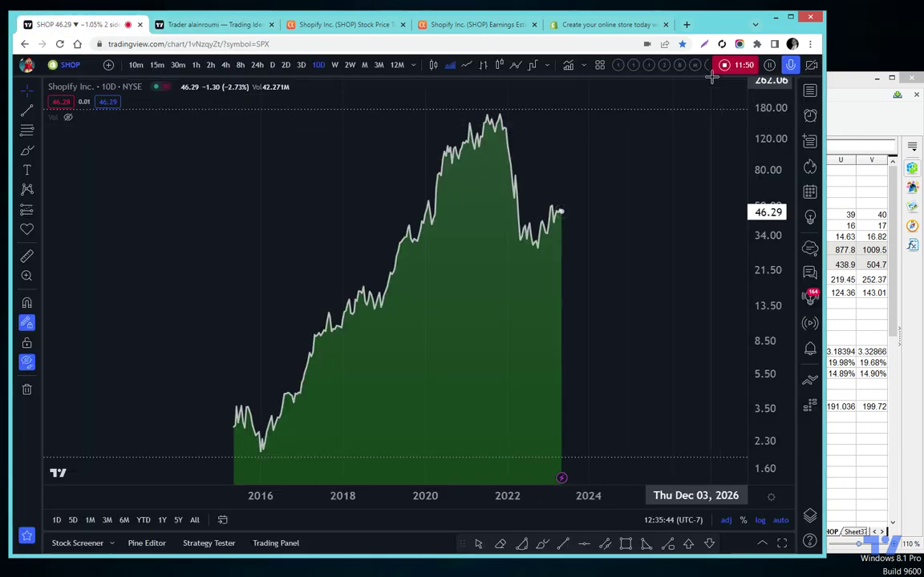